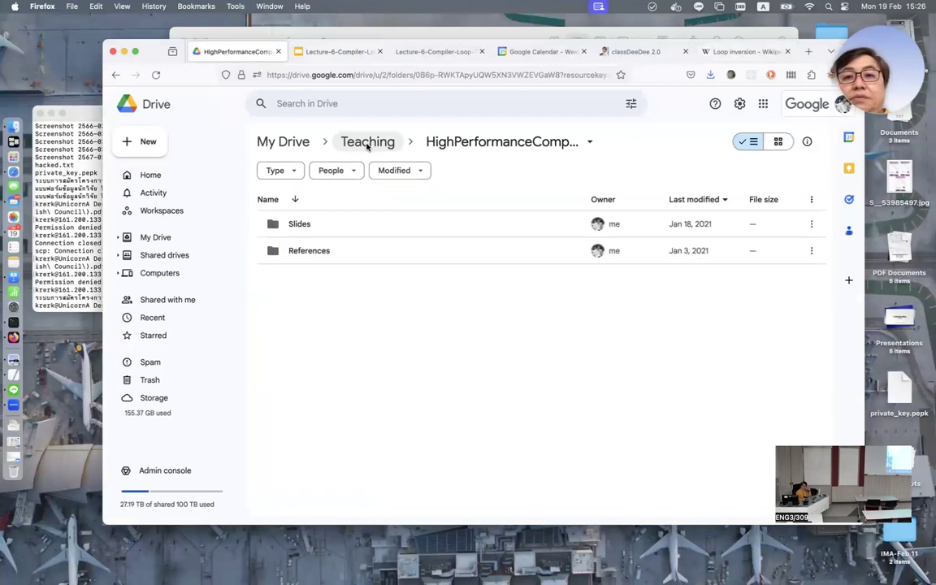
- Go through the 2023 and 2023S2-HPA folders and open the 2023S22110452-Grading spreadsheet
{"action": "scroll", "coordinate": [335, 348], "scroll_direction": "down", "scroll_amount": 5}
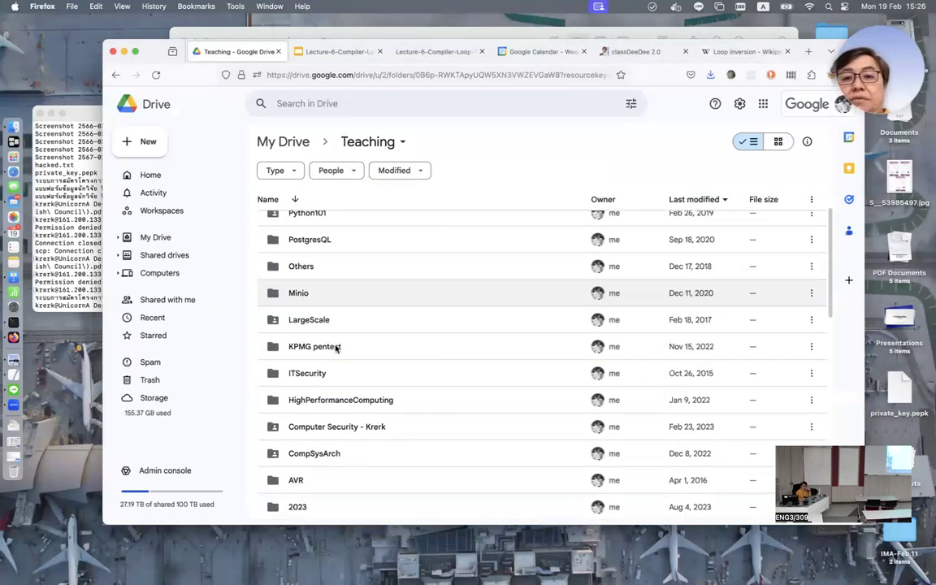
{"action": "left_click", "coordinate": [302, 342]}
{"action": "double_click", "coordinate": [303, 342]}
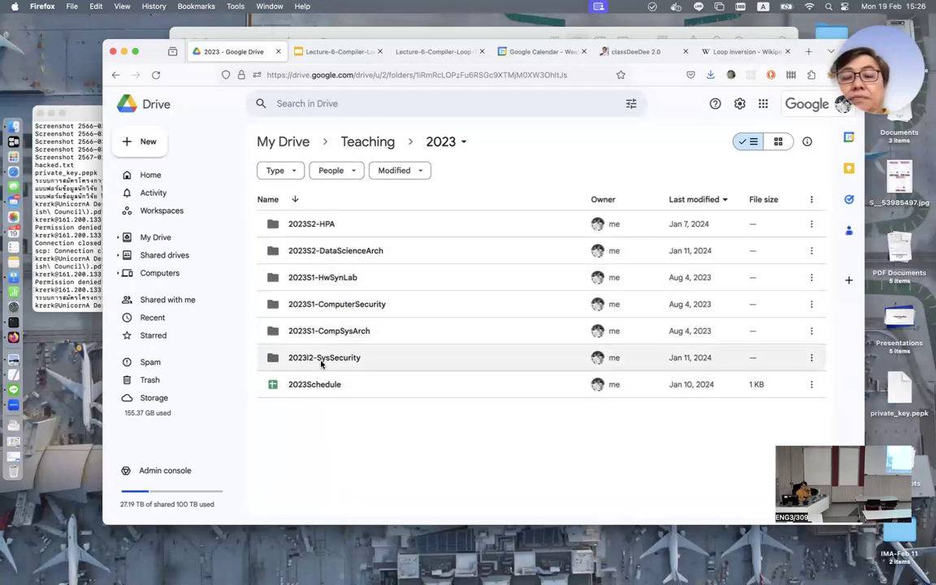
{"action": "double_click", "coordinate": [321, 225]}
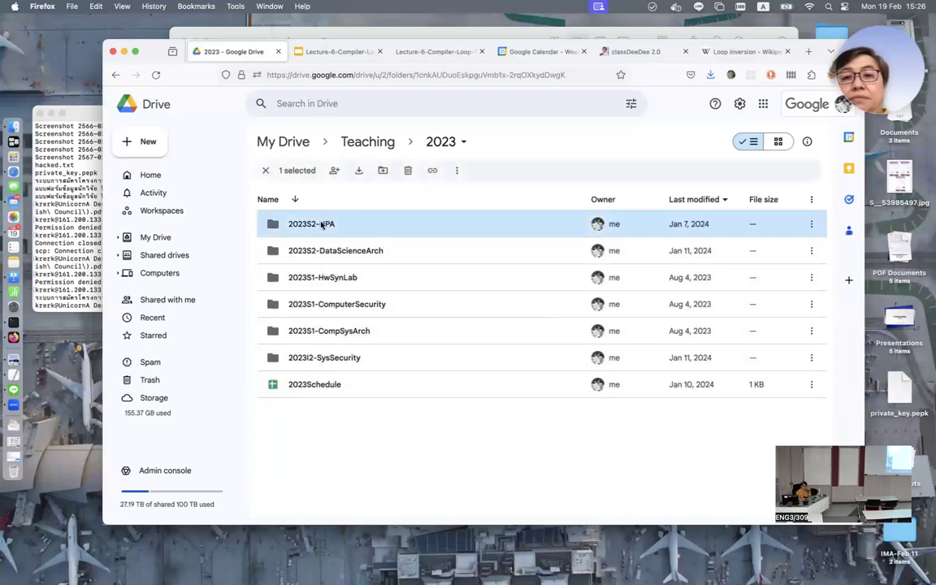
{"action": "left_click", "coordinate": [345, 223]}
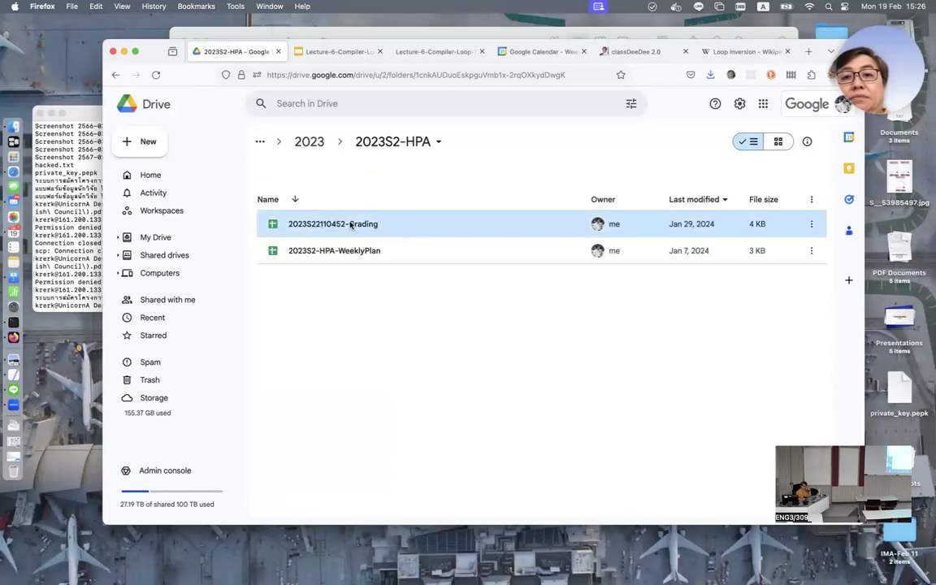
{"action": "left_click", "coordinate": [342, 251]}
{"action": "double_click", "coordinate": [344, 225]}
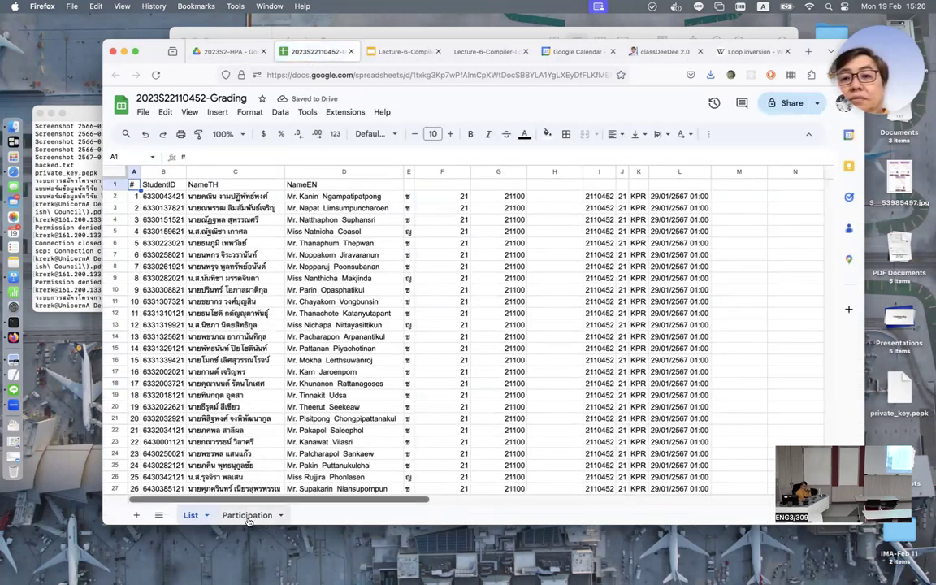
- Switch to the Participation sheet and start a 'Feb' date heading in F1
{"action": "left_click", "coordinate": [247, 515]}
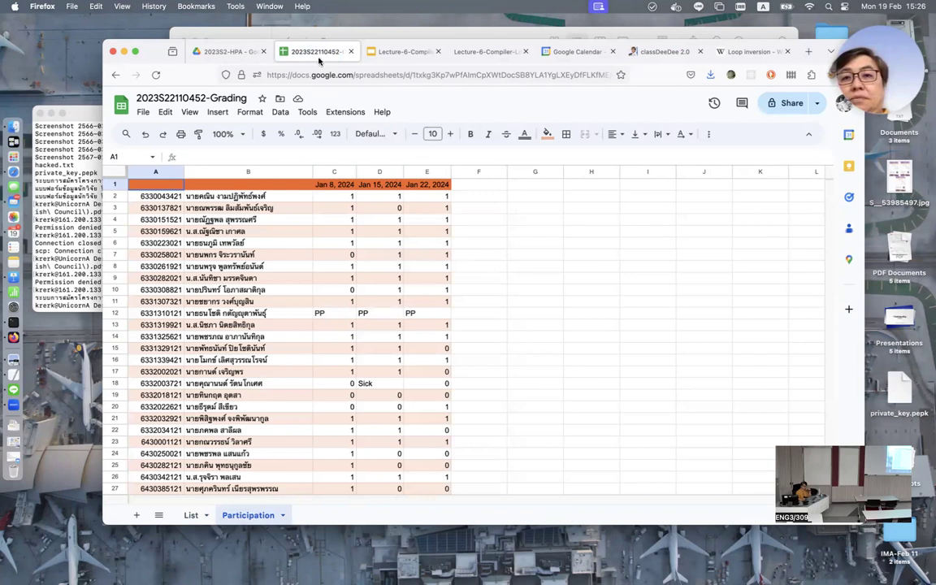
{"action": "left_click", "coordinate": [479, 186]}
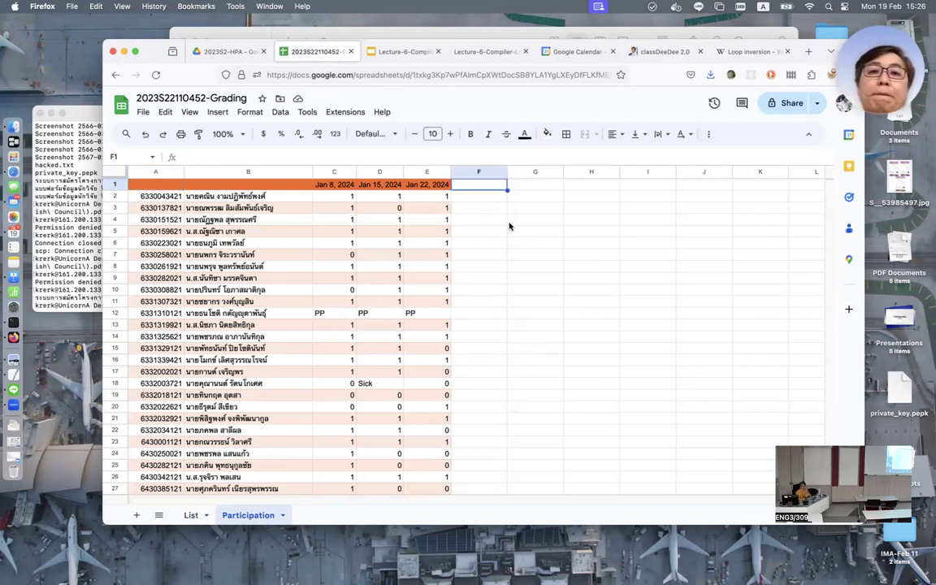
{"action": "type", "text": "Feb"}
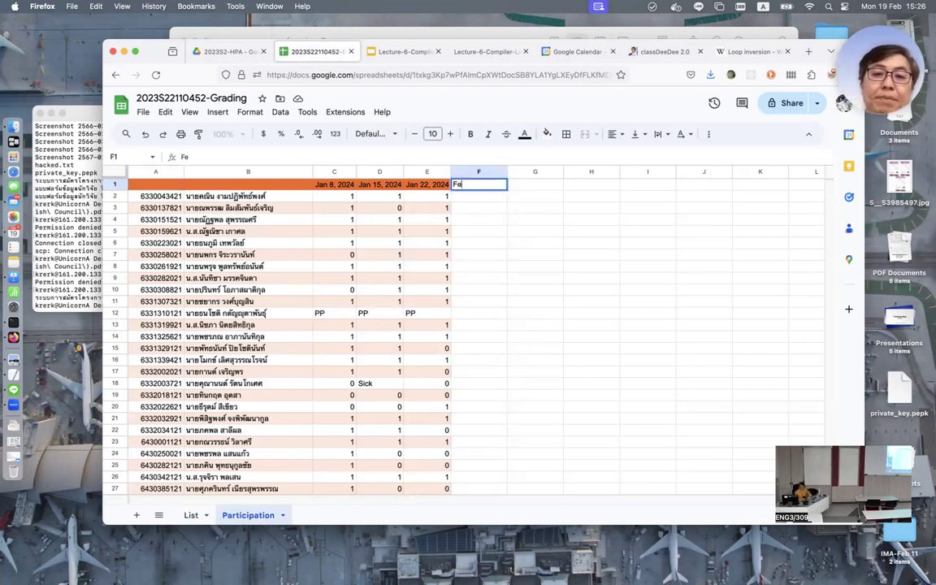
- Open 2023S2-HPA-WeeklyPlan, check its StdList and schedule sheets, then return to Grading
{"action": "left_click", "coordinate": [227, 51]}
{"action": "double_click", "coordinate": [312, 250]}
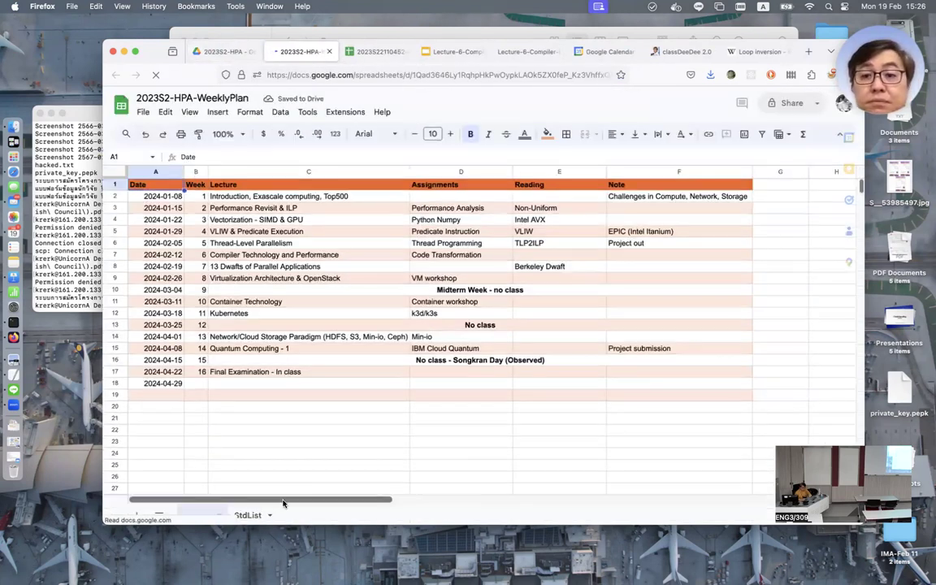
{"action": "left_click", "coordinate": [248, 516]}
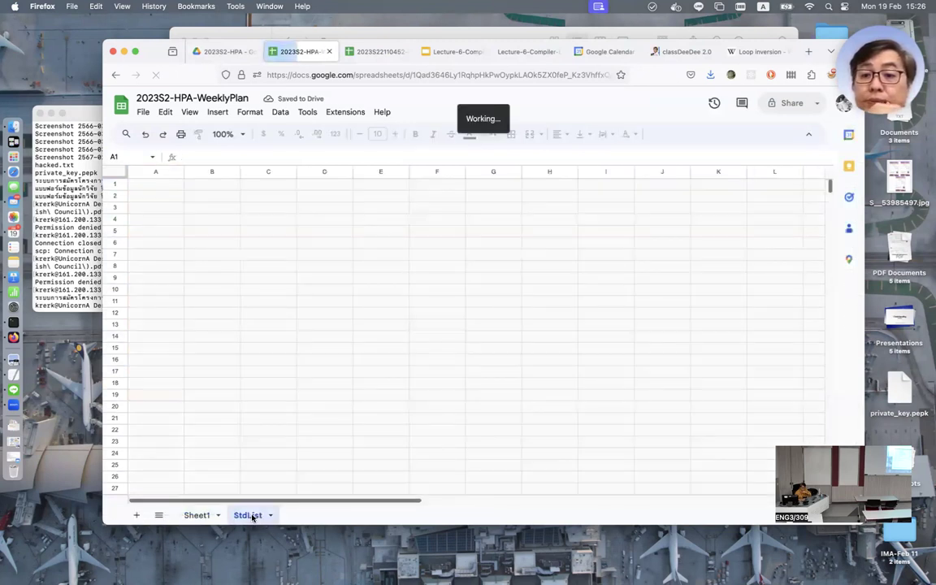
{"action": "left_click", "coordinate": [193, 513]}
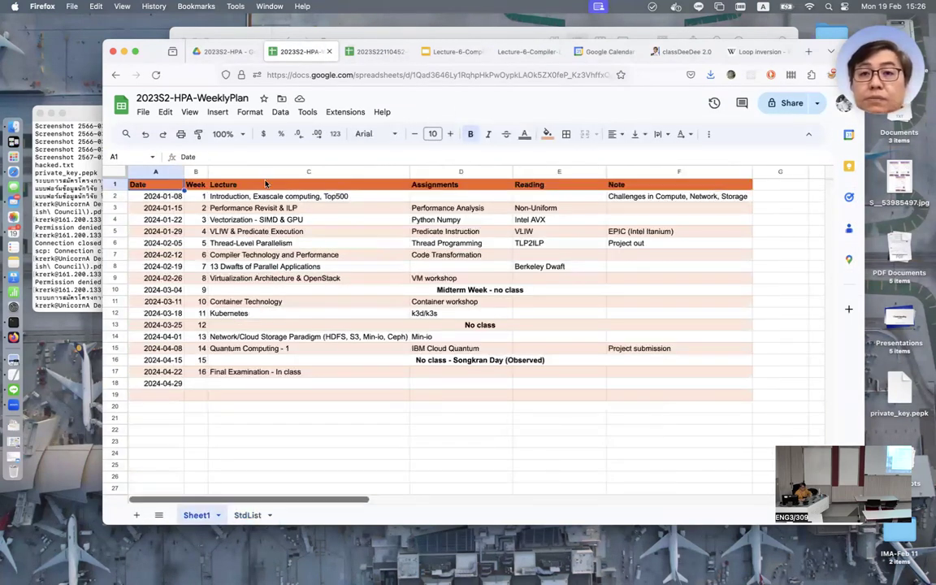
{"action": "left_click", "coordinate": [368, 56]}
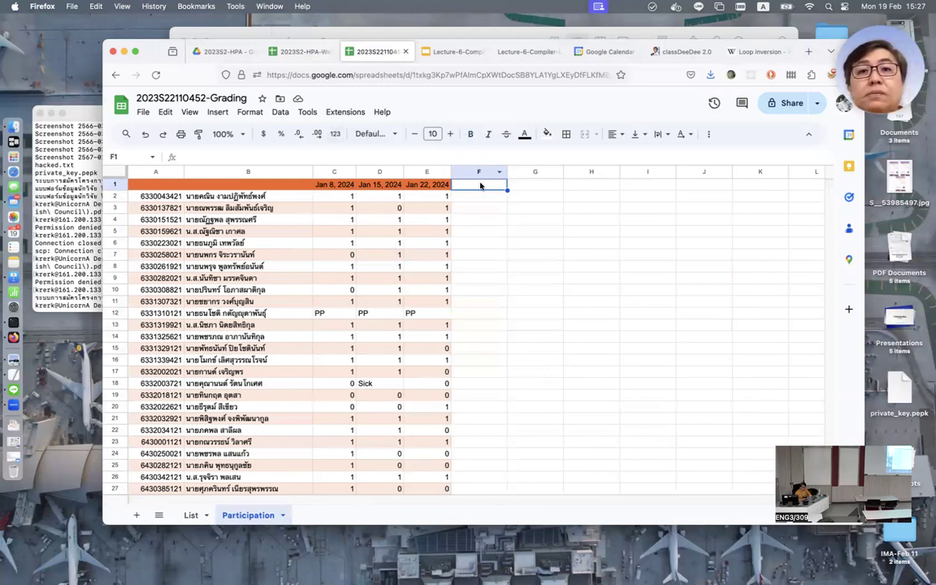
- Enter the column heading 'Feb 19, 2024' in F1
{"action": "type", "text": "Feb 19, 2024"}
{"action": "key", "text": "Return"}
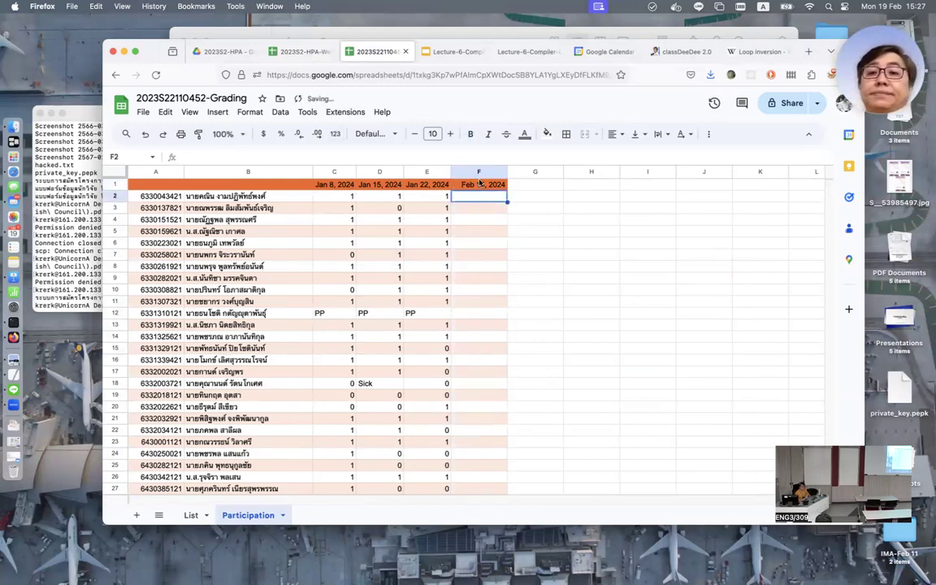
{"action": "scroll", "coordinate": [456, 389], "scroll_direction": "down", "scroll_amount": 5}
{"action": "scroll", "coordinate": [455, 390], "scroll_direction": "down", "scroll_amount": 4}
{"action": "scroll", "coordinate": [456, 390], "scroll_direction": "up", "scroll_amount": 1}
{"action": "scroll", "coordinate": [456, 389], "scroll_direction": "down", "scroll_amount": 5}
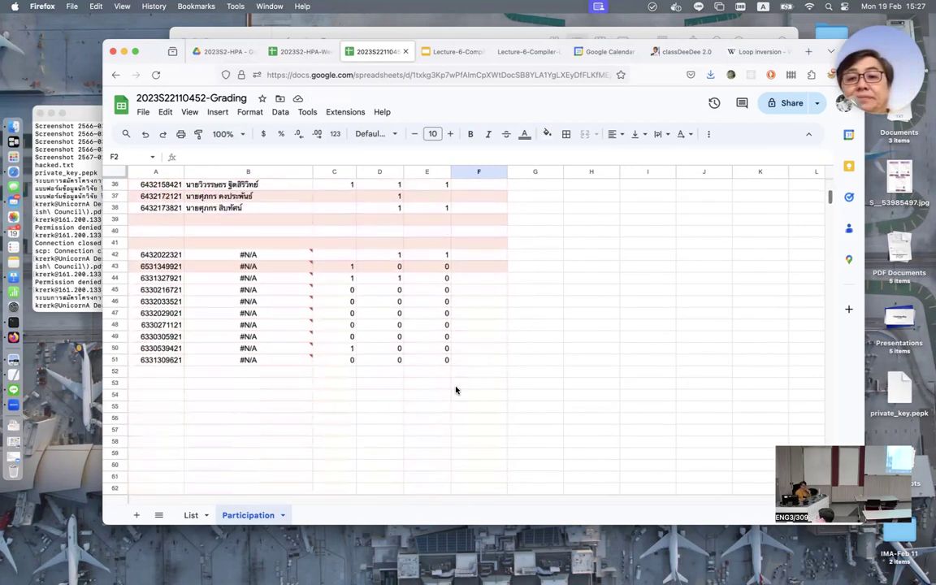
{"action": "scroll", "coordinate": [455, 390], "scroll_direction": "up", "scroll_amount": 10}
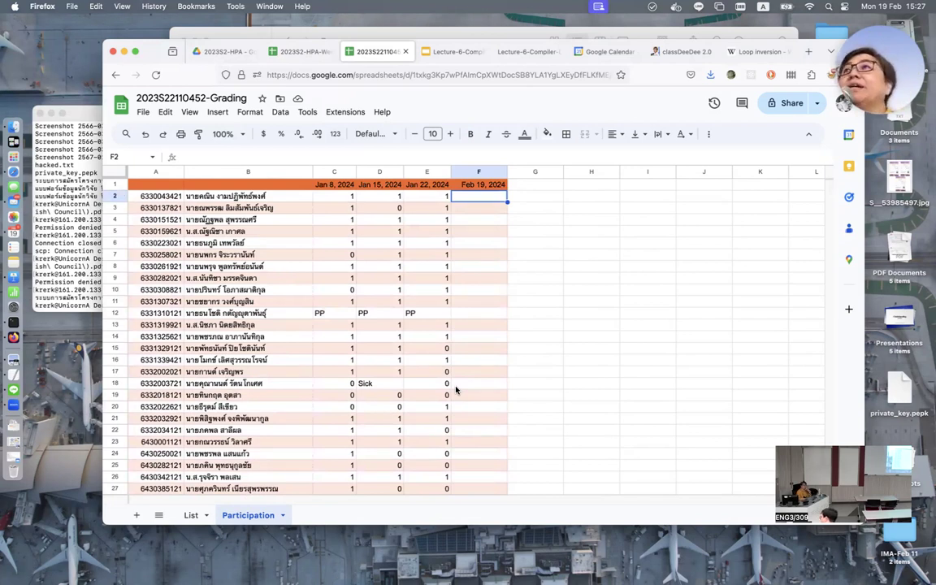
- Mark attendance in F2–F6 as 1, 0, 1, 1, 1
{"action": "type", "text": "1"}
{"action": "key", "text": "Return"}
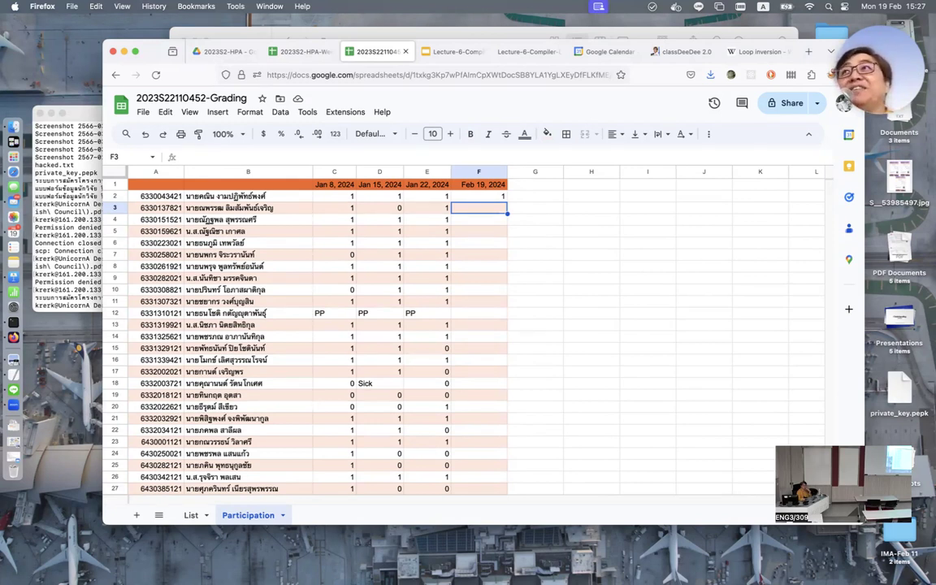
{"action": "type", "text": "0"}
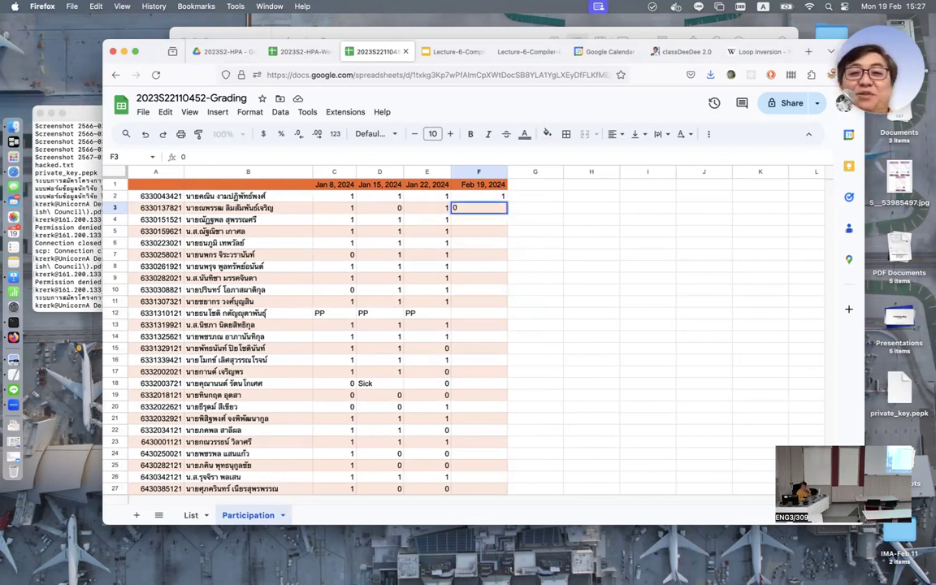
{"action": "key", "text": "Return"}
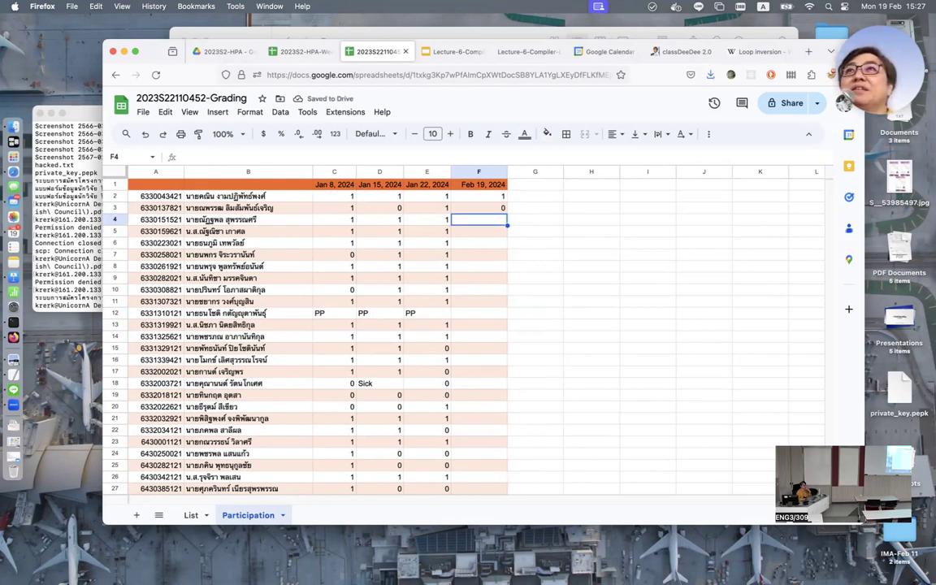
{"action": "type", "text": "1"}
{"action": "key", "text": "Return"}
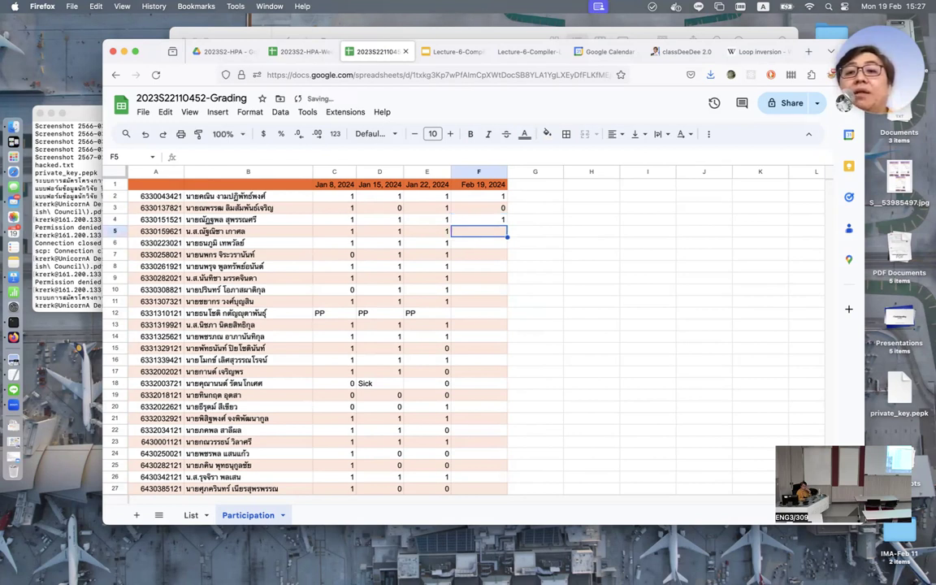
{"action": "type", "text": "1"}
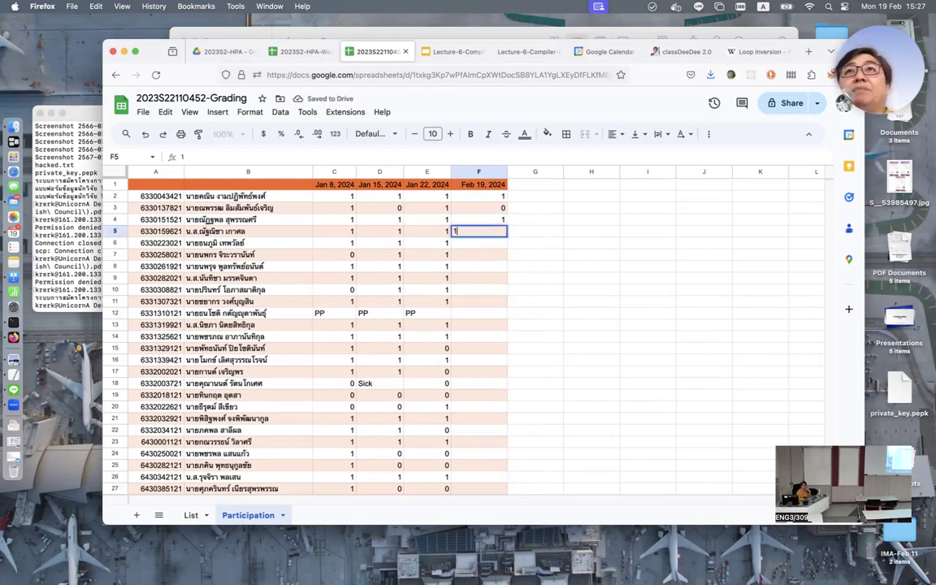
{"action": "key", "text": "Return"}
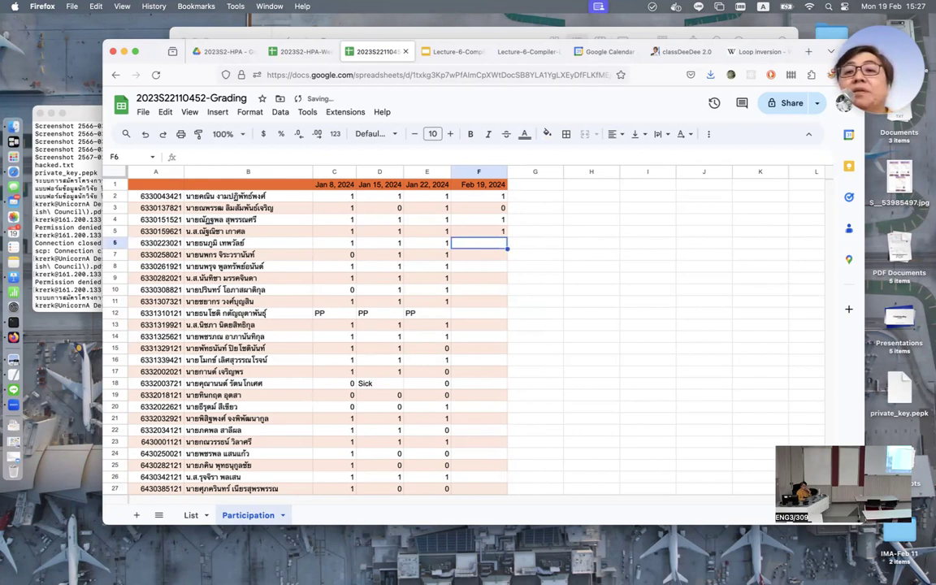
{"action": "type", "text": "1"}
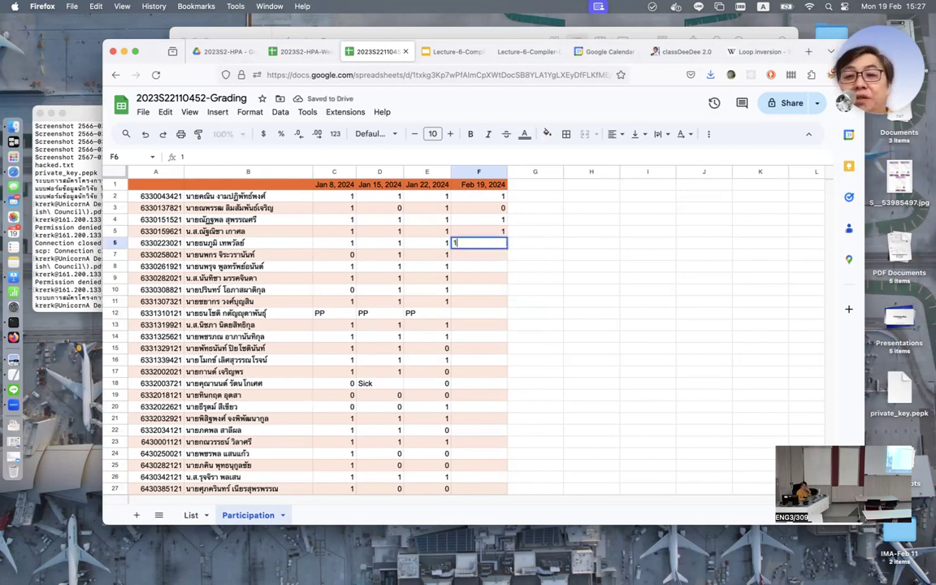
{"action": "key", "text": "Return"}
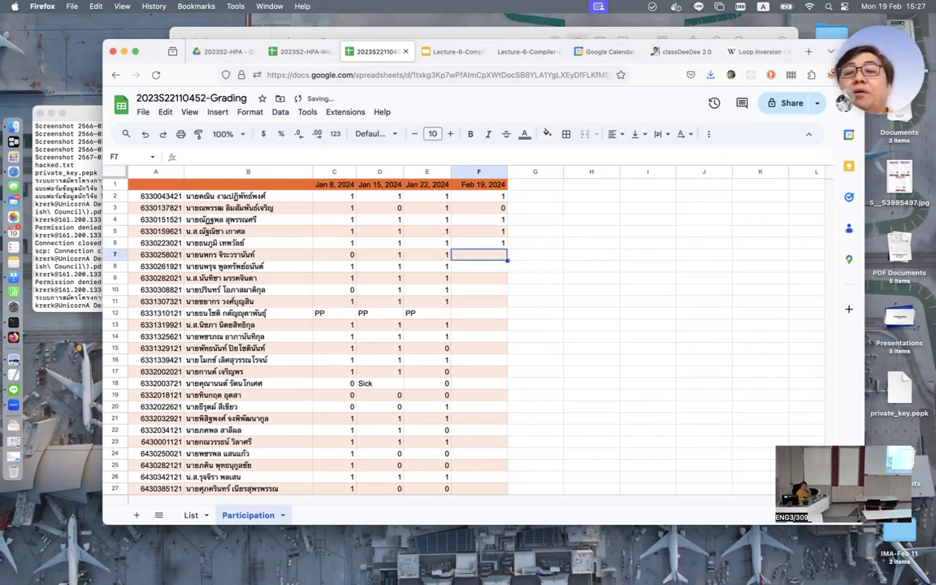
- Mark attendance 1 for each student in F7–F11
{"action": "type", "text": "1"}
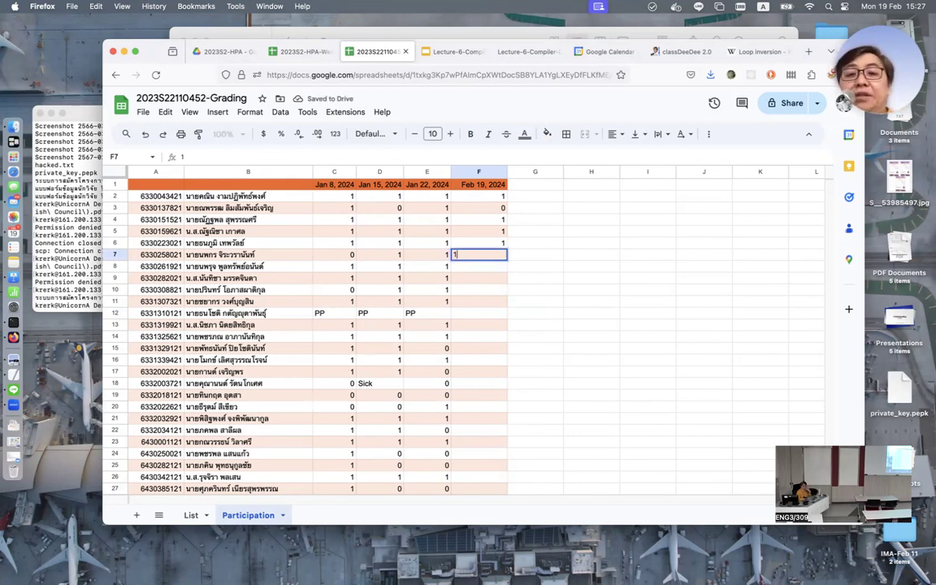
{"action": "key", "text": "Return"}
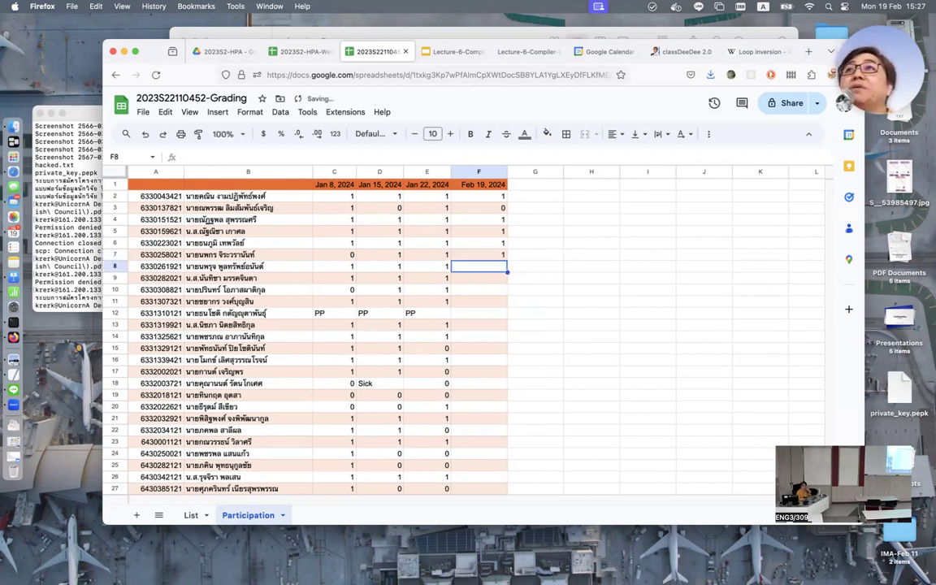
{"action": "type", "text": "1"}
{"action": "key", "text": "Return"}
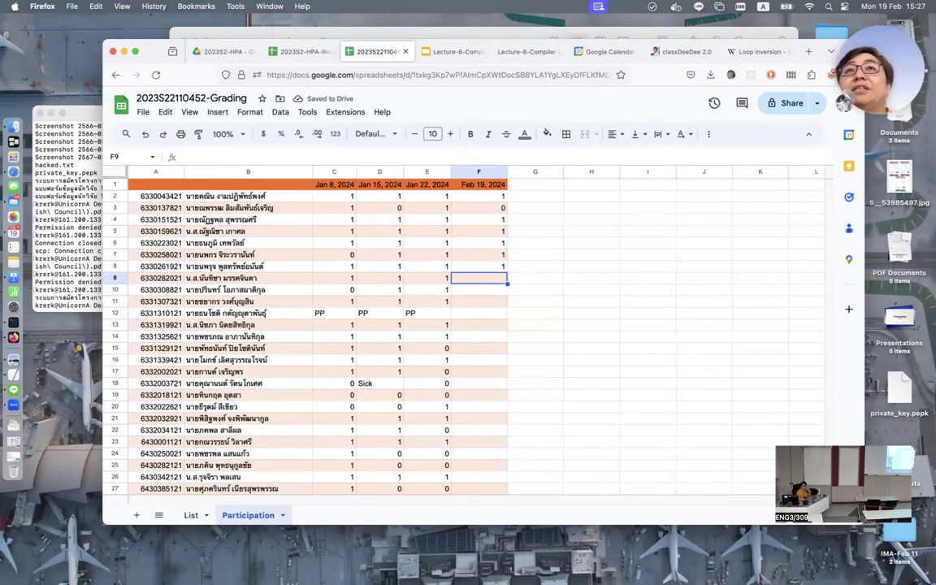
{"action": "type", "text": "1"}
{"action": "key", "text": "Return"}
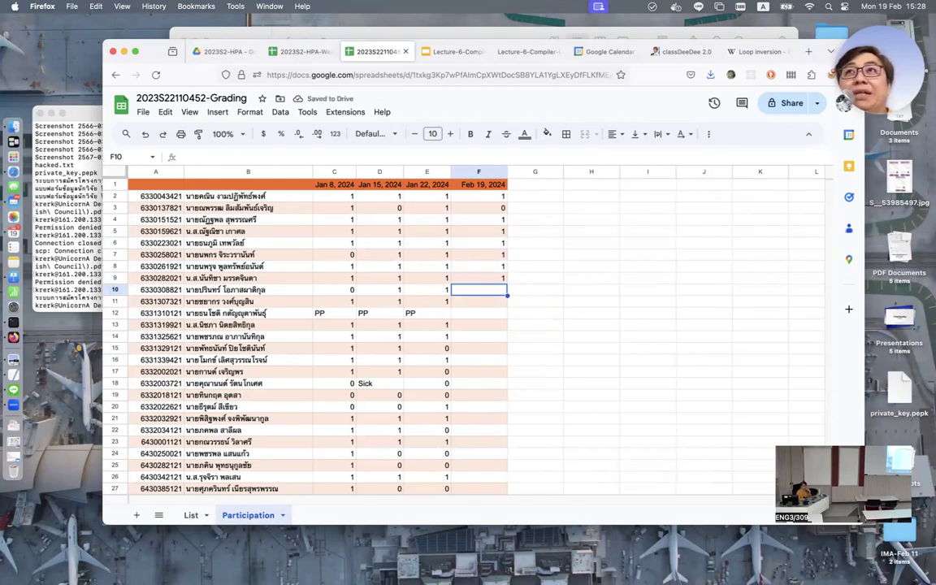
{"action": "type", "text": "1"}
{"action": "key", "text": "Return"}
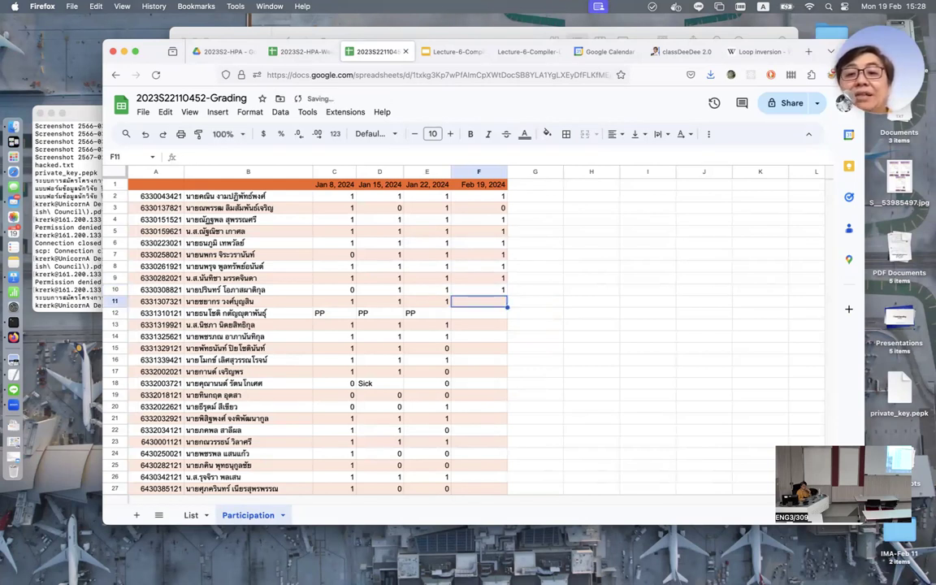
{"action": "type", "text": "1"}
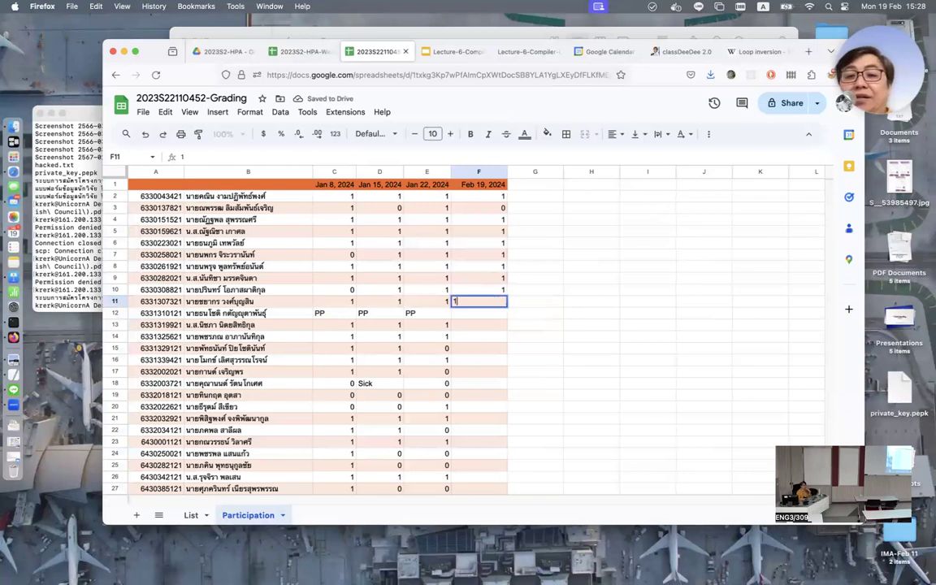
{"action": "key", "text": "Return"}
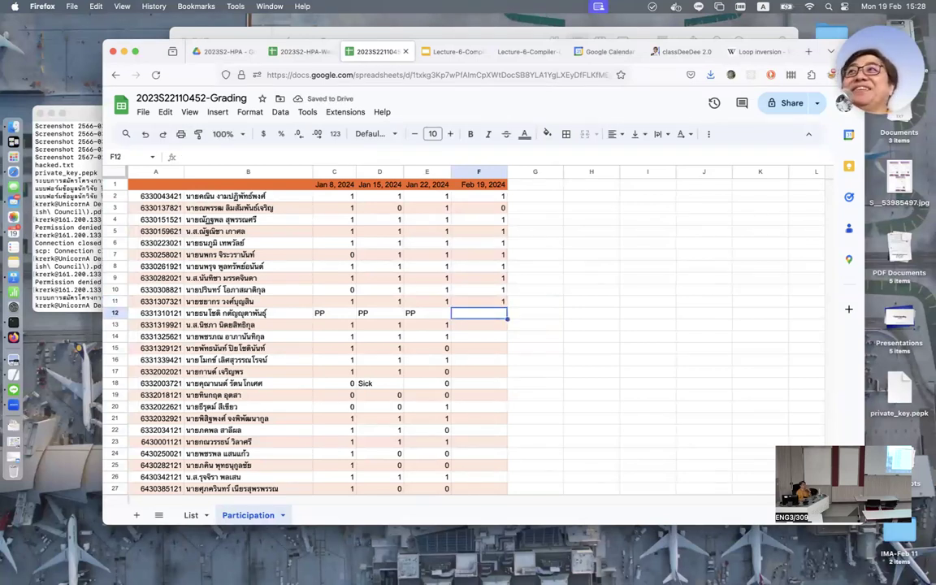
- Enter PP in F12 and 1 in F13–F16
{"action": "type", "text": "PP"}
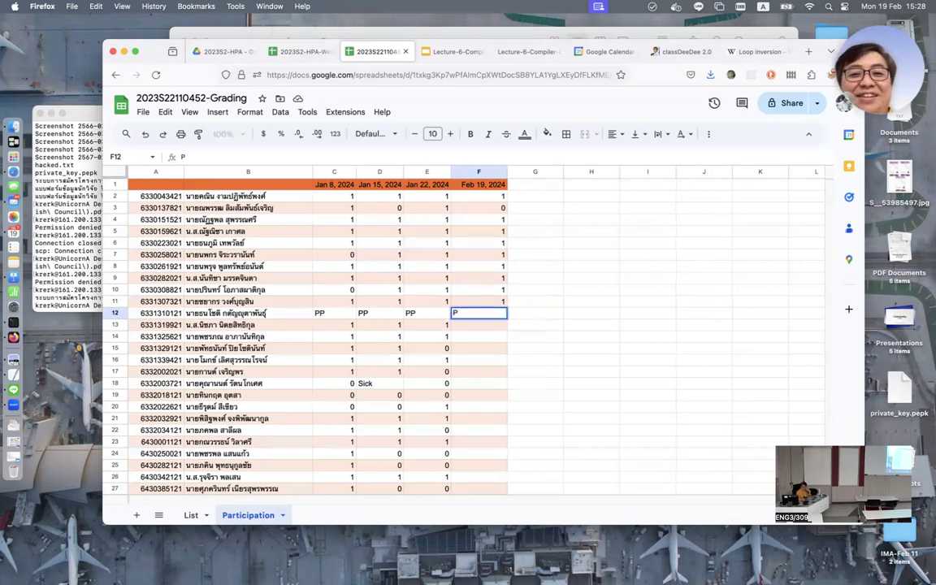
{"action": "key", "text": "Return"}
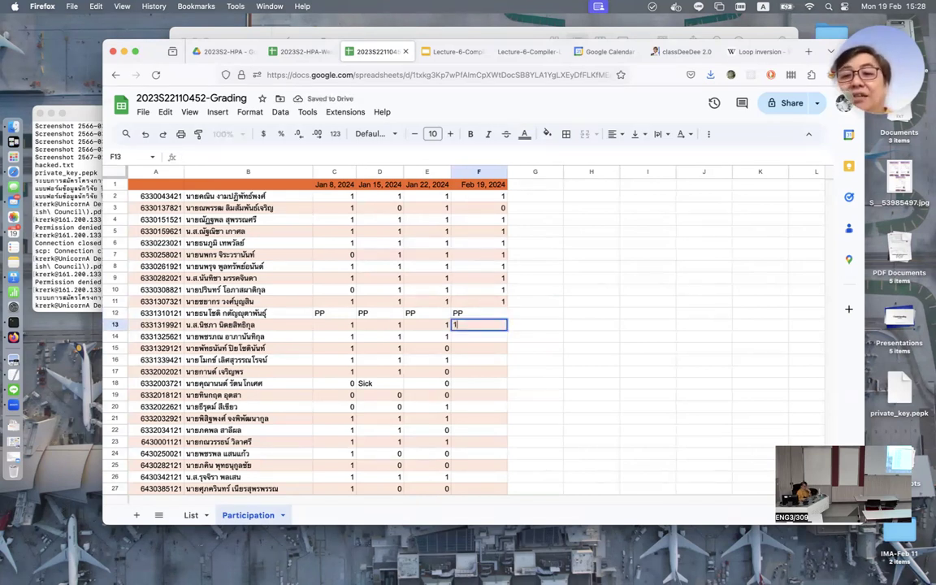
{"action": "type", "text": "1"}
{"action": "key", "text": "Return"}
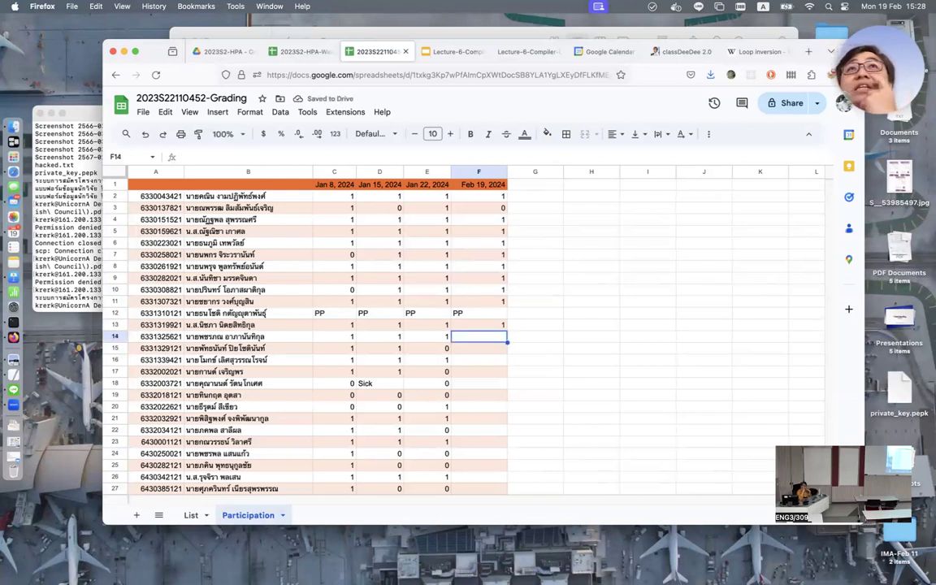
{"action": "type", "text": "1"}
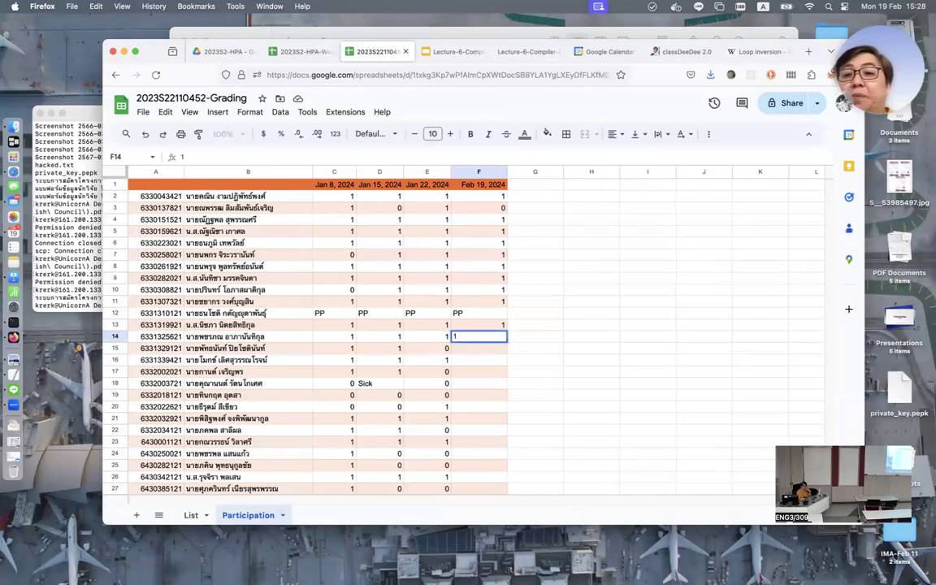
{"action": "key", "text": "Return"}
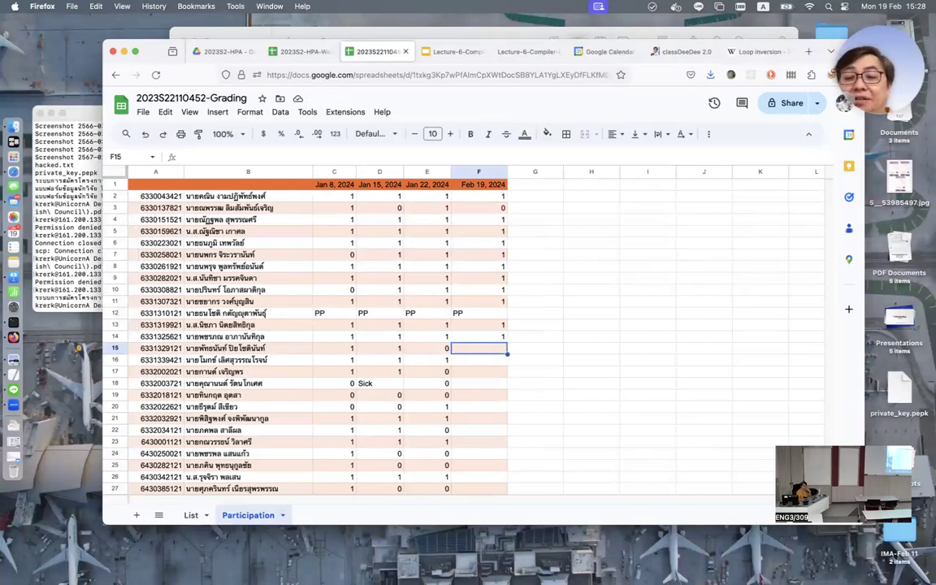
{"action": "type", "text": "1"}
{"action": "key", "text": "Return"}
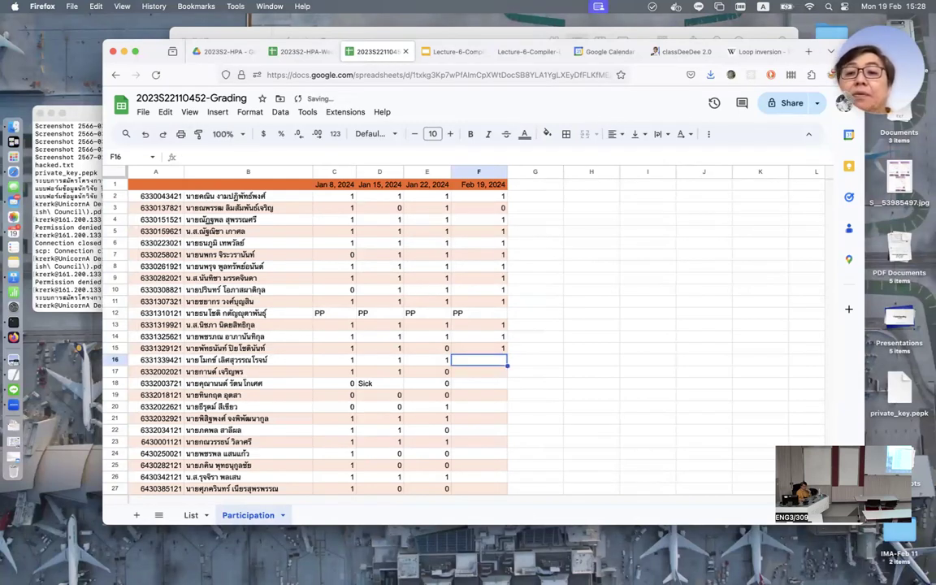
{"action": "type", "text": "1"}
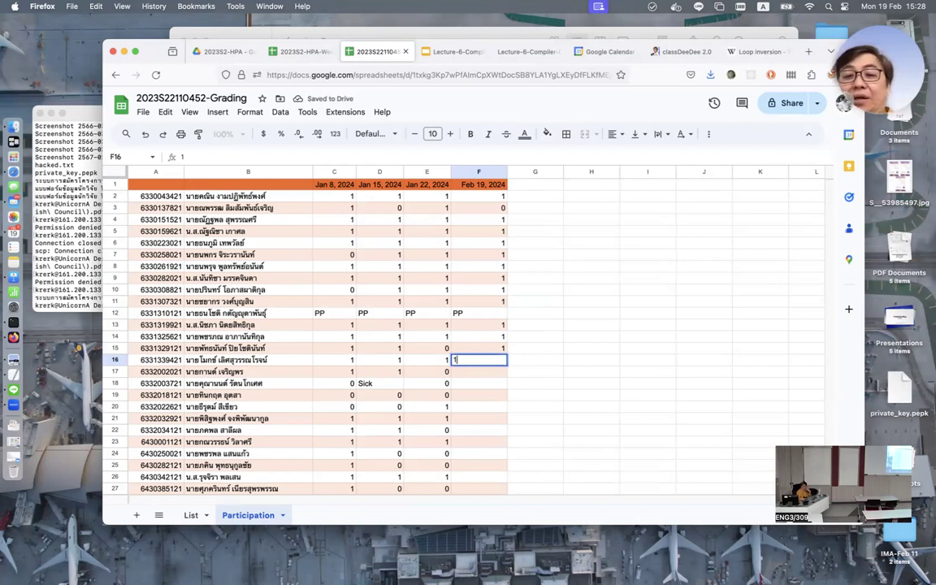
{"action": "key", "text": "Return"}
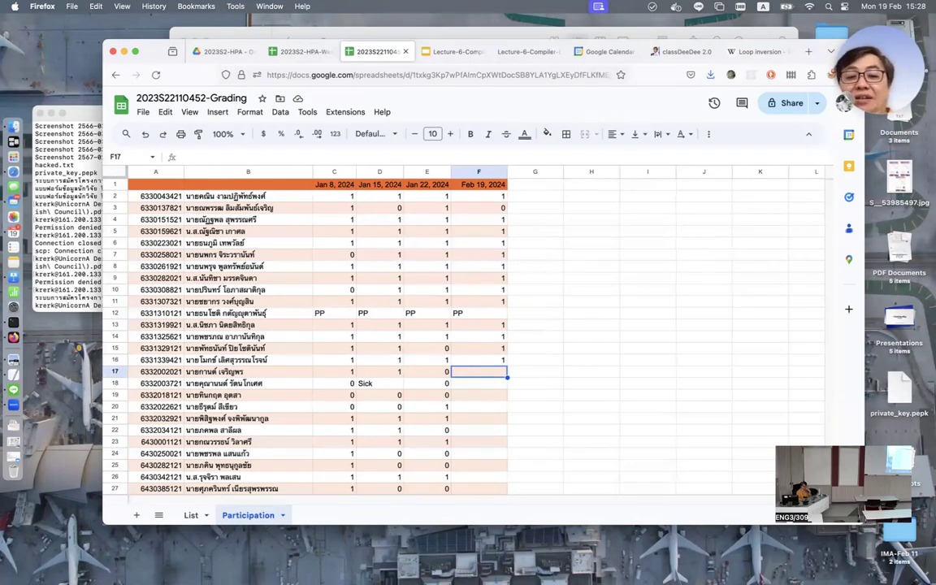
- Enter marks 0, 0, 0, 1 in F17–F20
{"action": "type", "text": "0"}
{"action": "key", "text": "Return"}
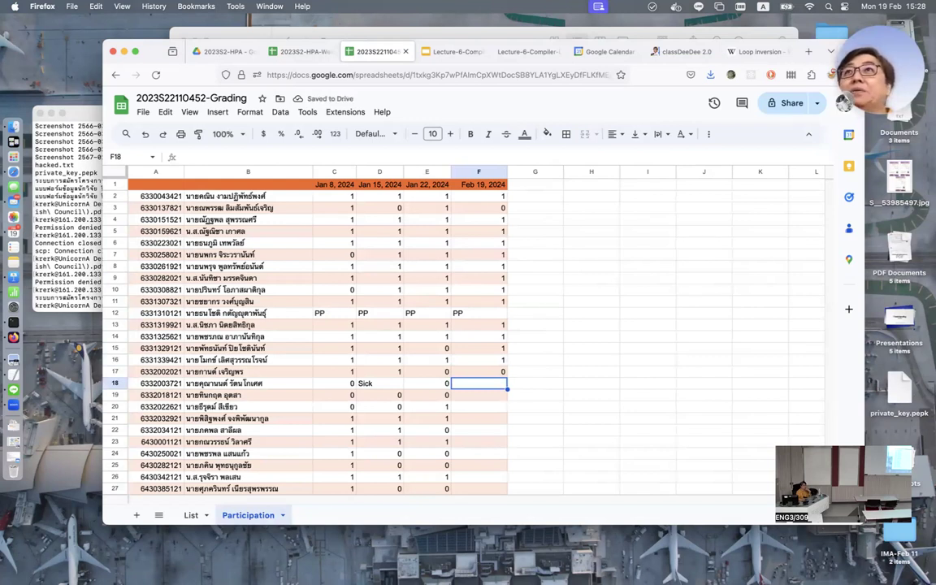
{"action": "type", "text": "0"}
{"action": "key", "text": "Return"}
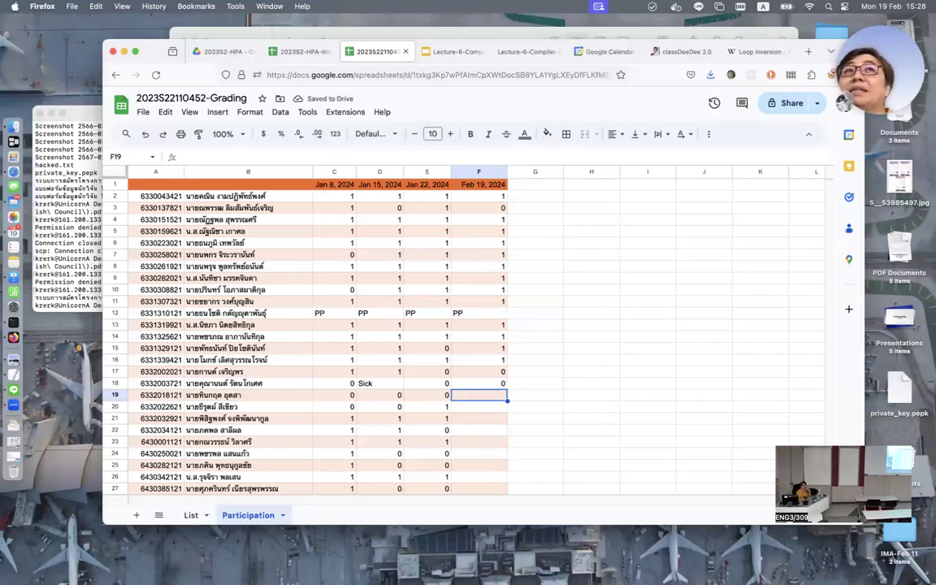
{"action": "type", "text": "0"}
{"action": "key", "text": "Return"}
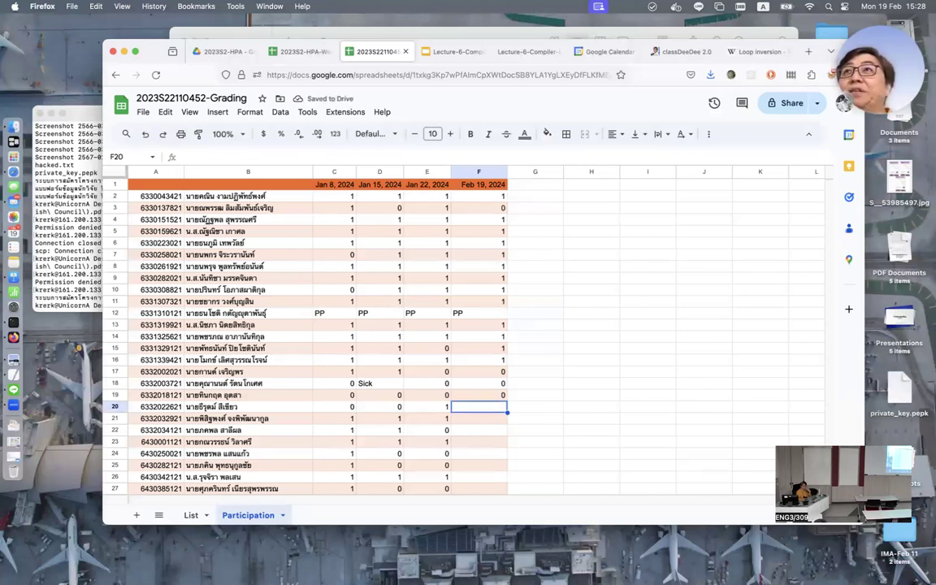
{"action": "type", "text": "1"}
{"action": "key", "text": "Return"}
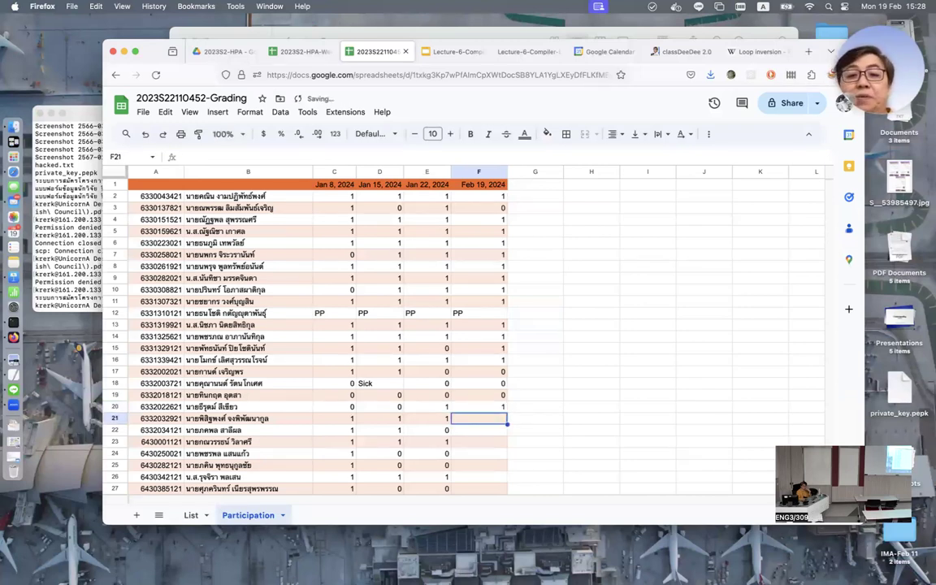
- Enter marks 0, 0, 1, 0, 0 in F21–F25
{"action": "scroll", "coordinate": [316, 333], "scroll_direction": "down", "scroll_amount": 3}
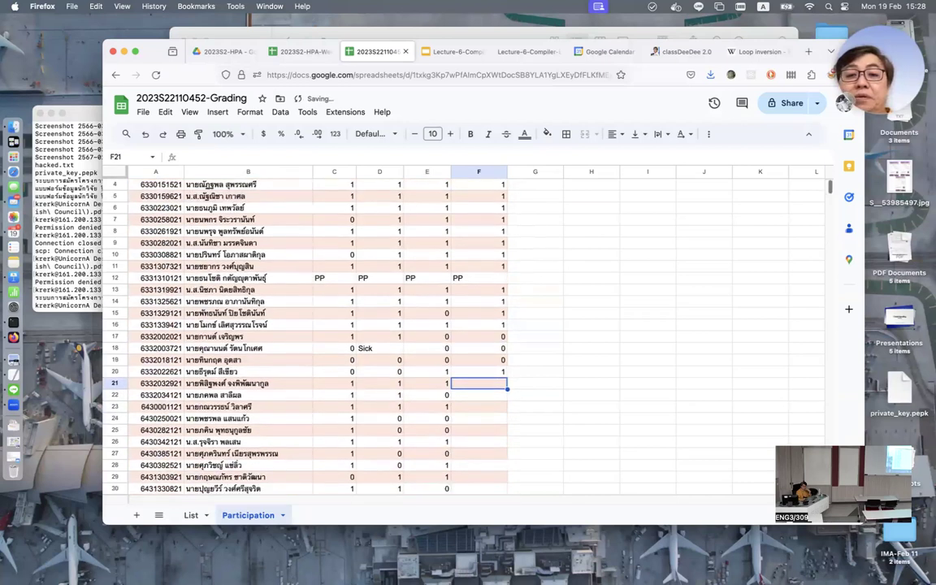
{"action": "scroll", "coordinate": [317, 333], "scroll_direction": "down", "scroll_amount": 3}
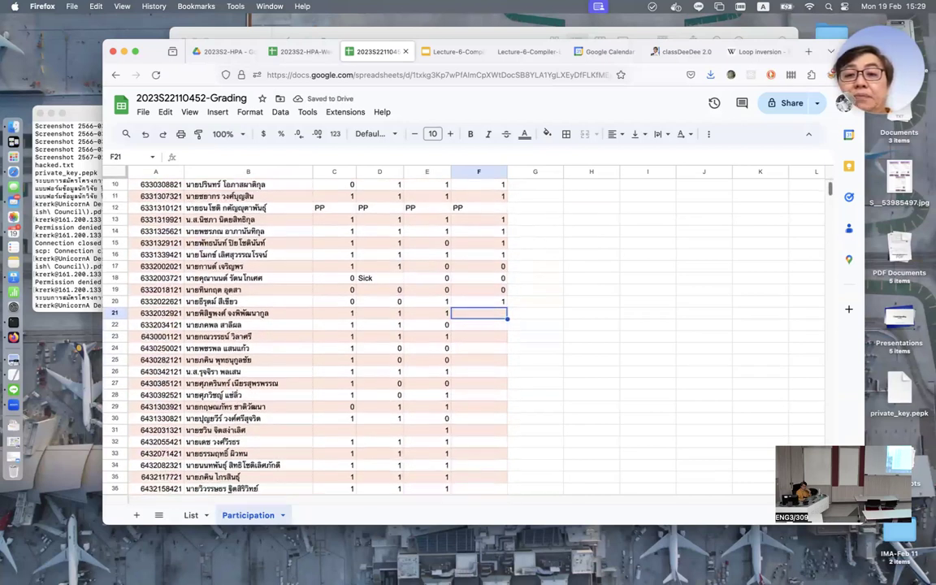
{"action": "scroll", "coordinate": [420, 333], "scroll_direction": "down", "scroll_amount": 1}
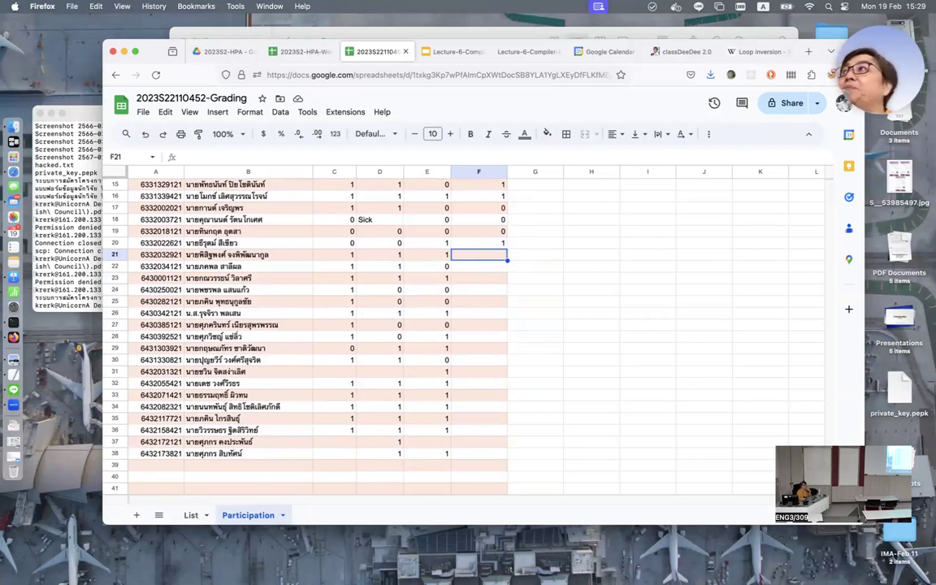
{"action": "type", "text": "0"}
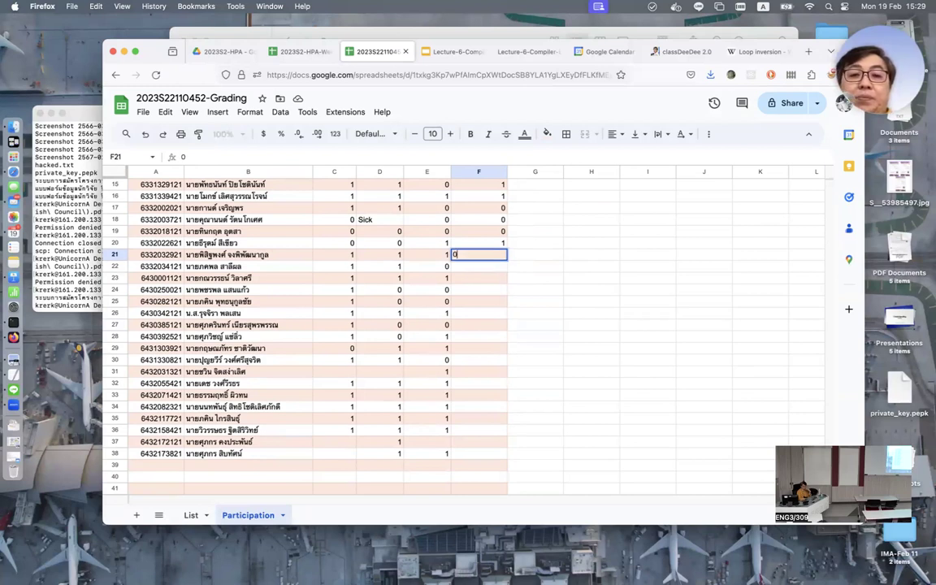
{"action": "key", "text": "Return"}
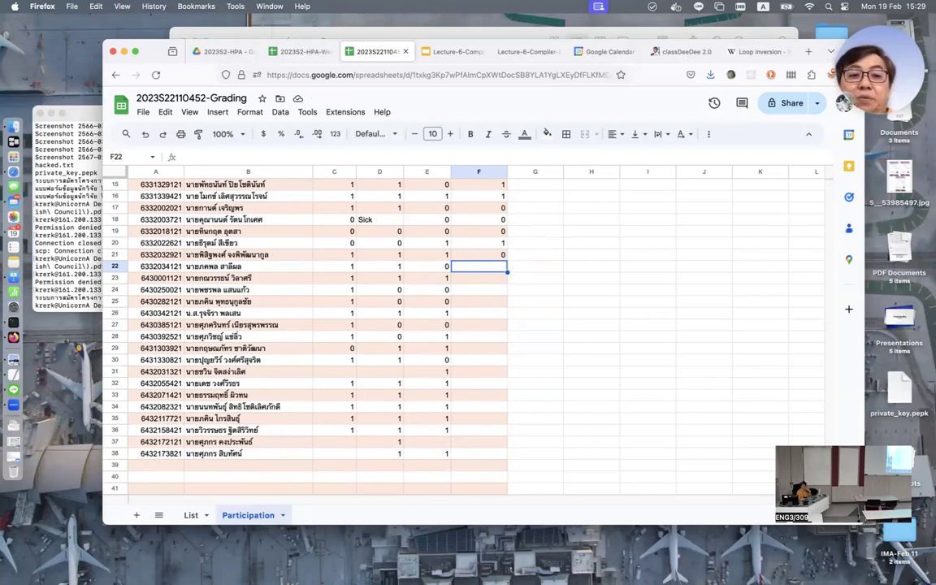
{"action": "type", "text": "0"}
{"action": "key", "text": "Return"}
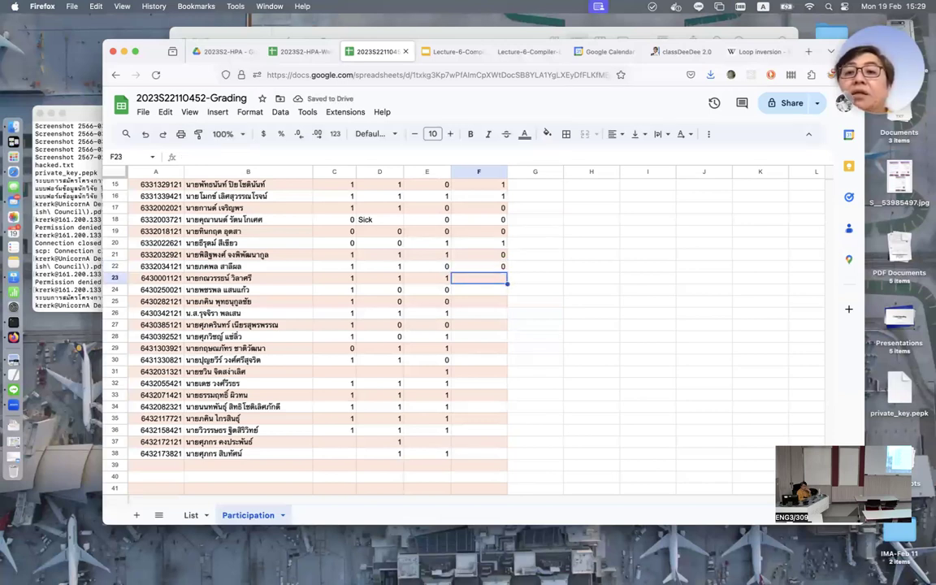
{"action": "type", "text": "1"}
{"action": "key", "text": "Return"}
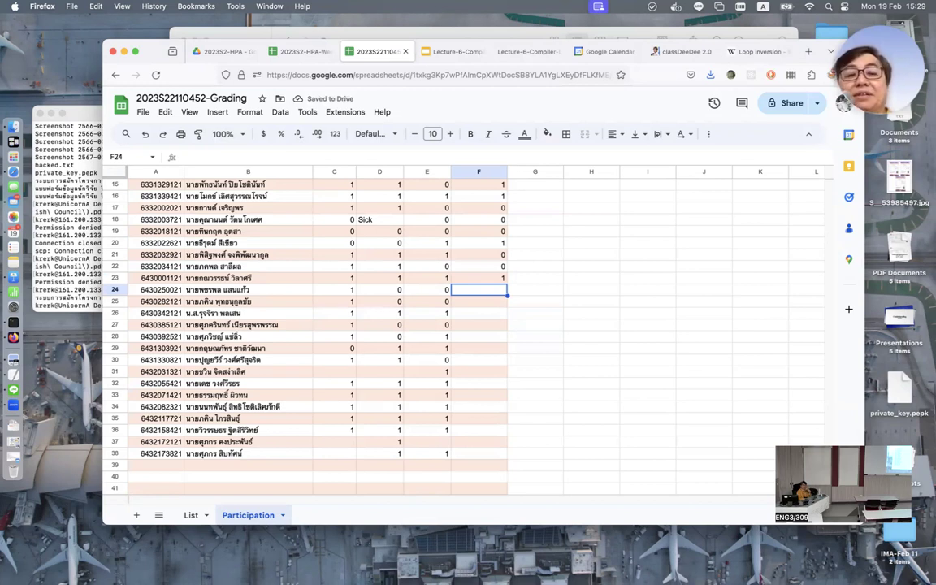
{"action": "type", "text": "0"}
{"action": "key", "text": "Return"}
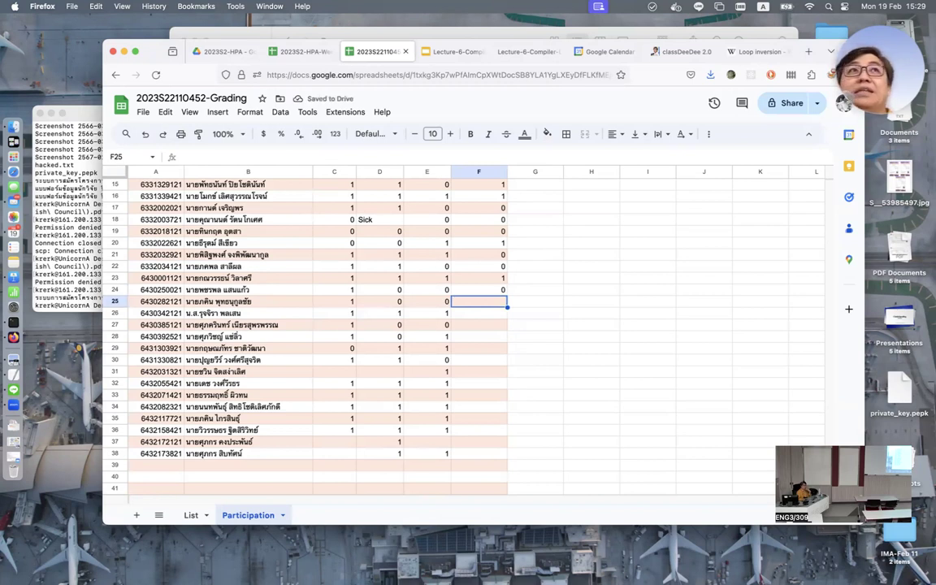
{"action": "type", "text": "0"}
{"action": "key", "text": "Return"}
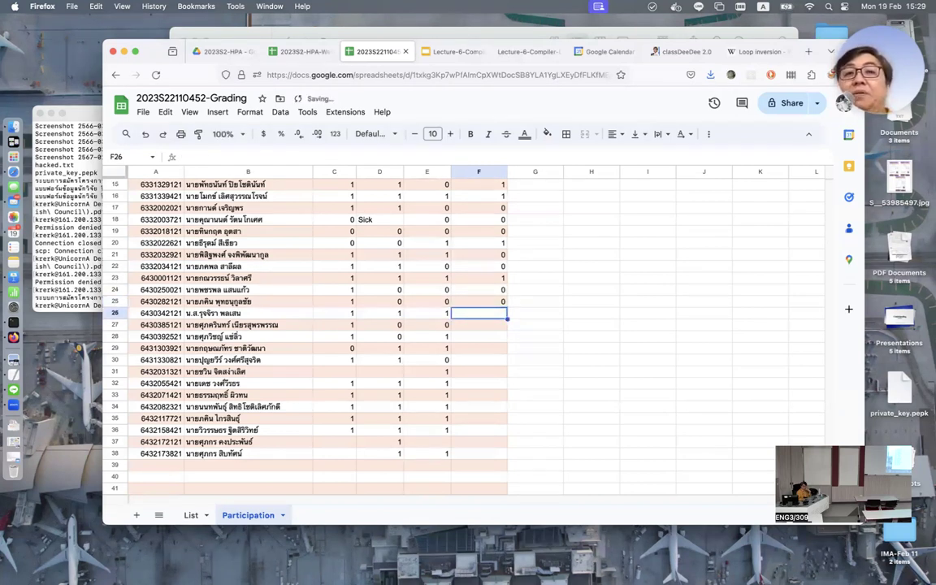
- Enter marks 1, 0, 1, 1, 1, 1 in F26–F31
{"action": "type", "text": "1"}
{"action": "key", "text": "Return"}
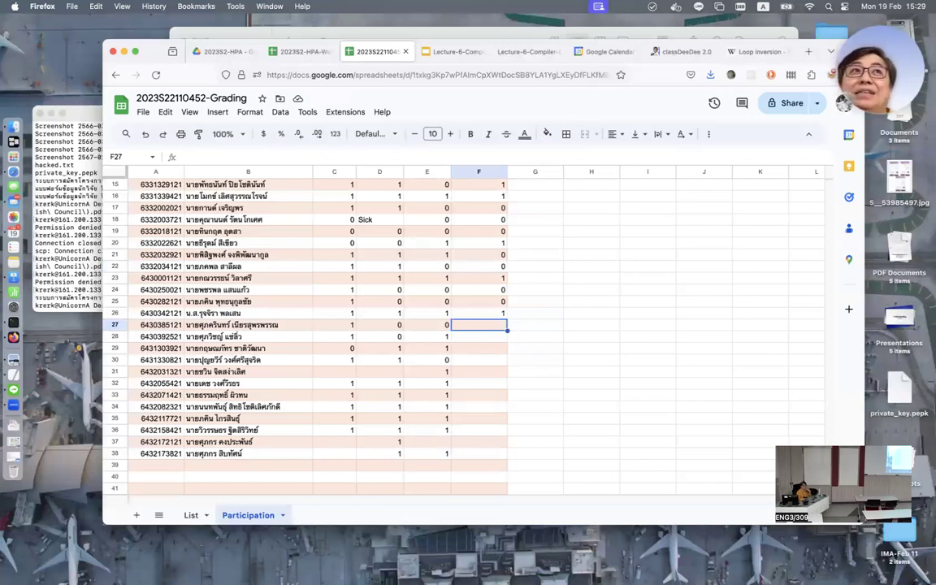
{"action": "type", "text": "0"}
{"action": "key", "text": "Return"}
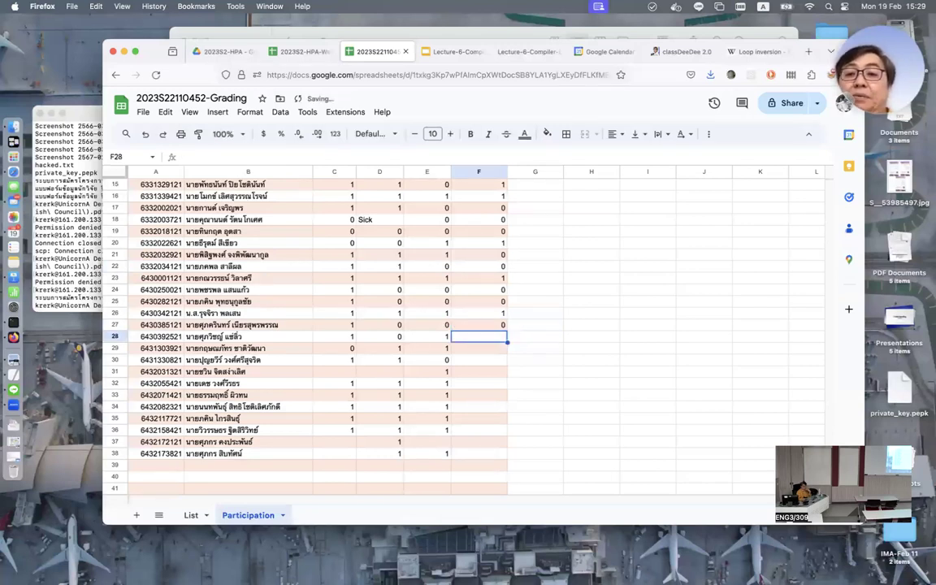
{"action": "type", "text": "1"}
{"action": "key", "text": "Return"}
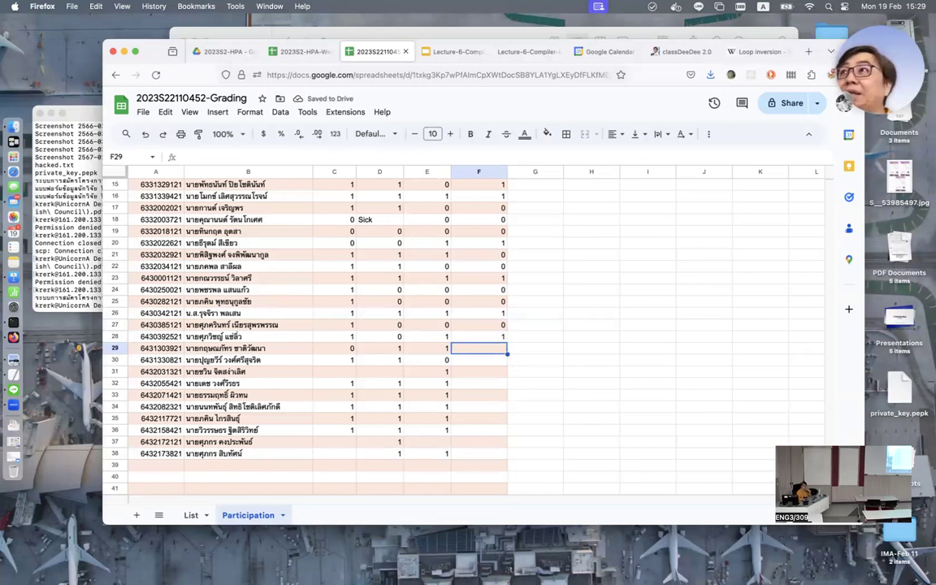
{"action": "type", "text": "1"}
{"action": "key", "text": "Return"}
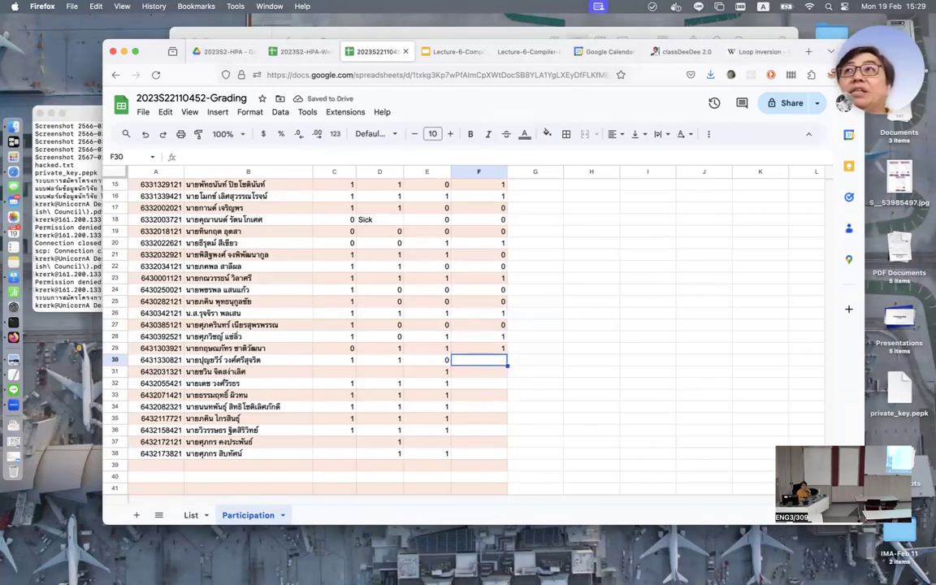
{"action": "type", "text": "1"}
{"action": "key", "text": "Return"}
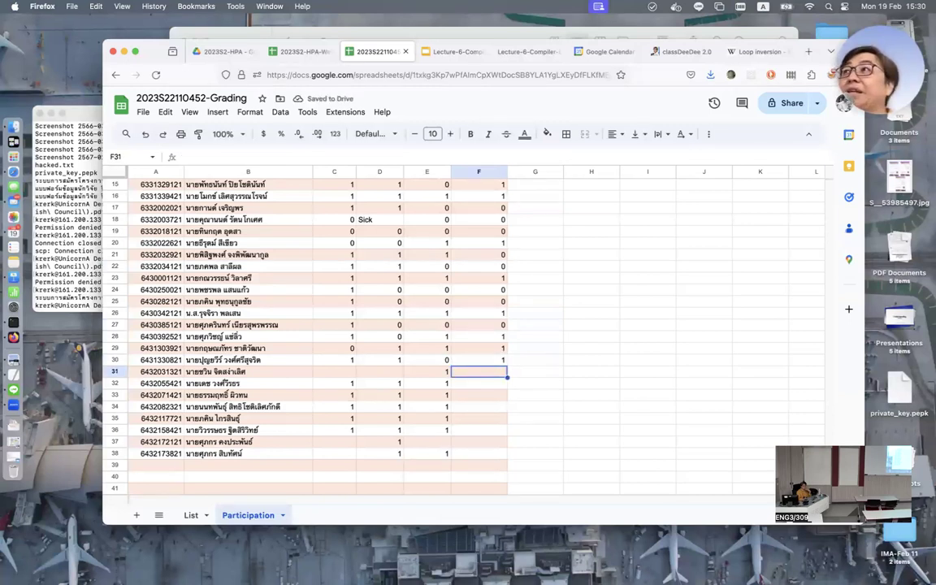
{"action": "type", "text": "1"}
{"action": "key", "text": "Return"}
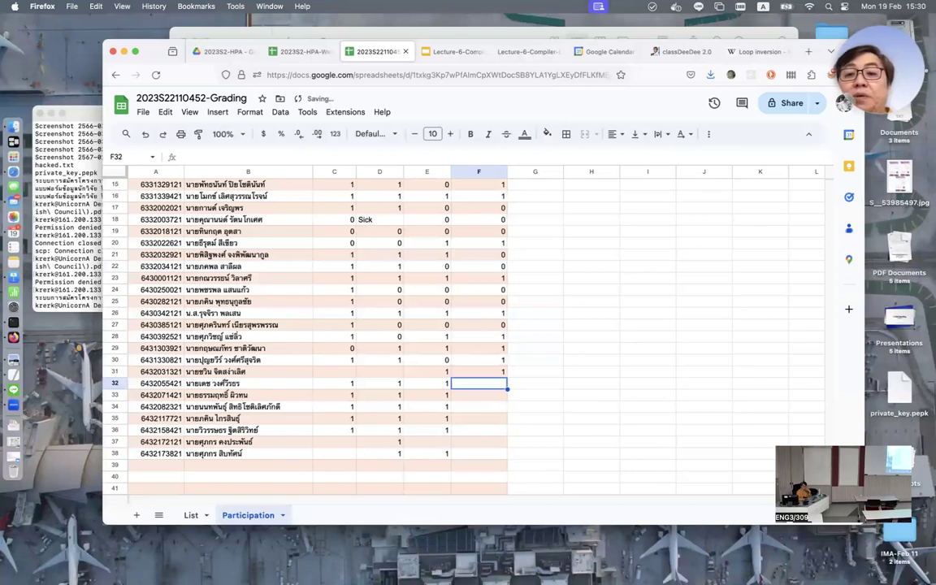
- Enter marks 1, 1, 0, 1, 1, 1, 0 in F32–F38
{"action": "type", "text": "1"}
{"action": "key", "text": "Return"}
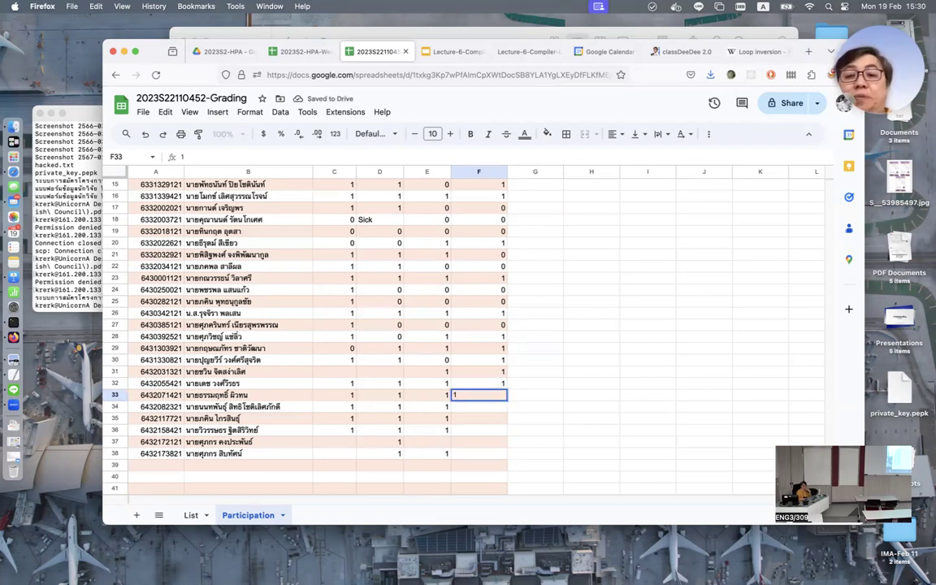
{"action": "type", "text": "1"}
{"action": "key", "text": "Return"}
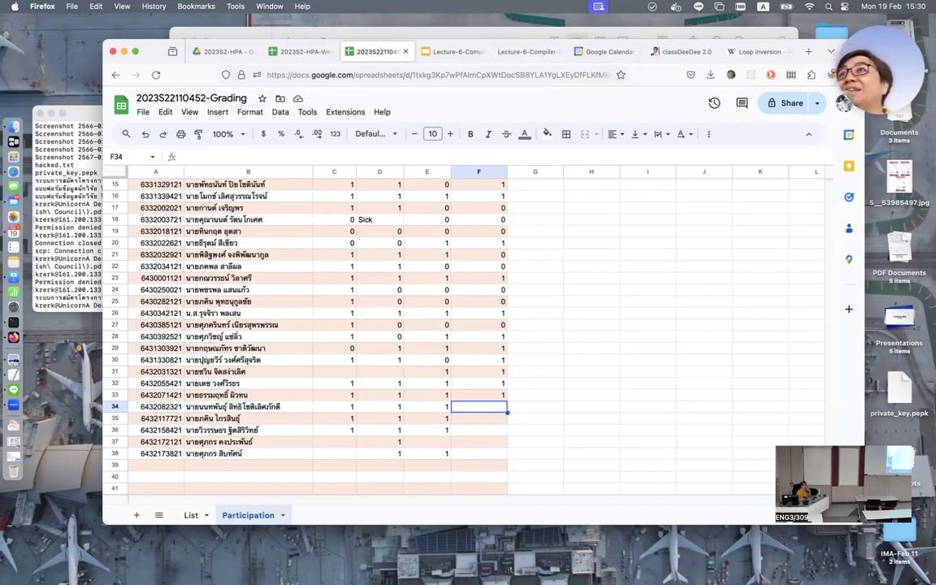
{"action": "type", "text": "0"}
{"action": "key", "text": "Return"}
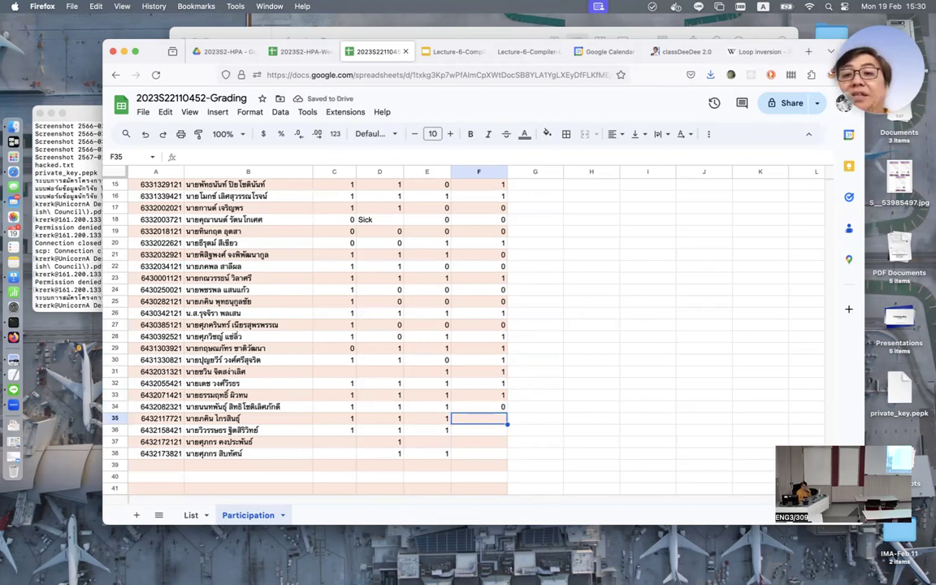
{"action": "type", "text": "1"}
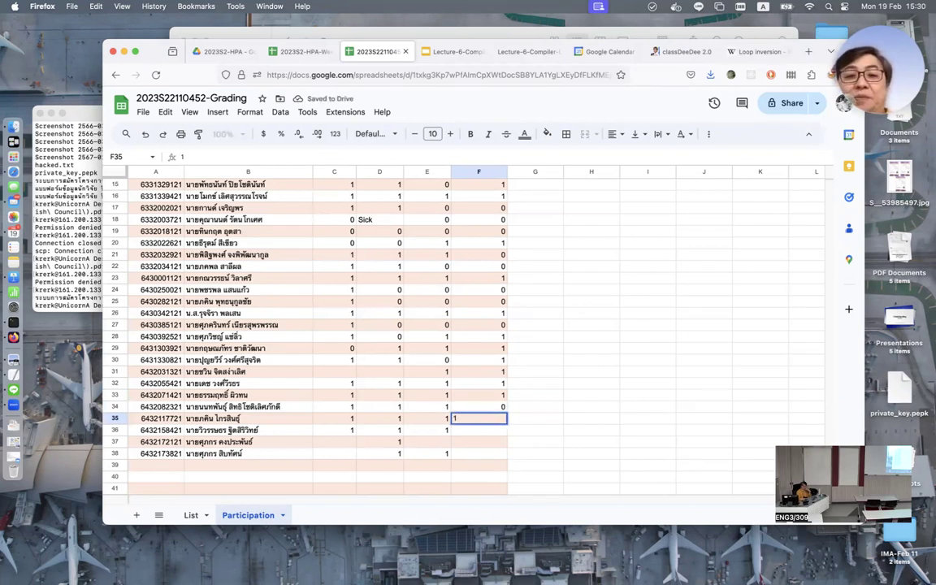
{"action": "key", "text": "Return"}
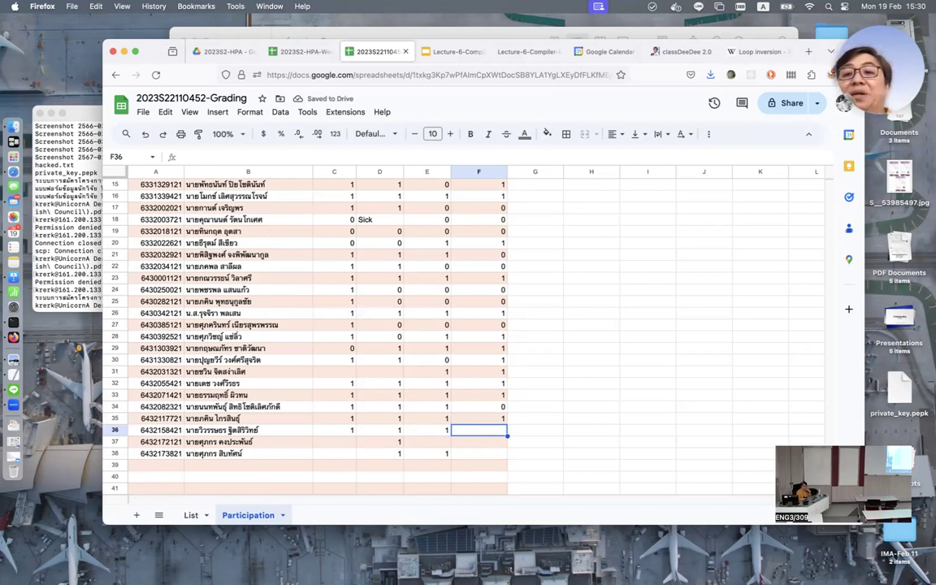
{"action": "type", "text": "1"}
{"action": "key", "text": "Return"}
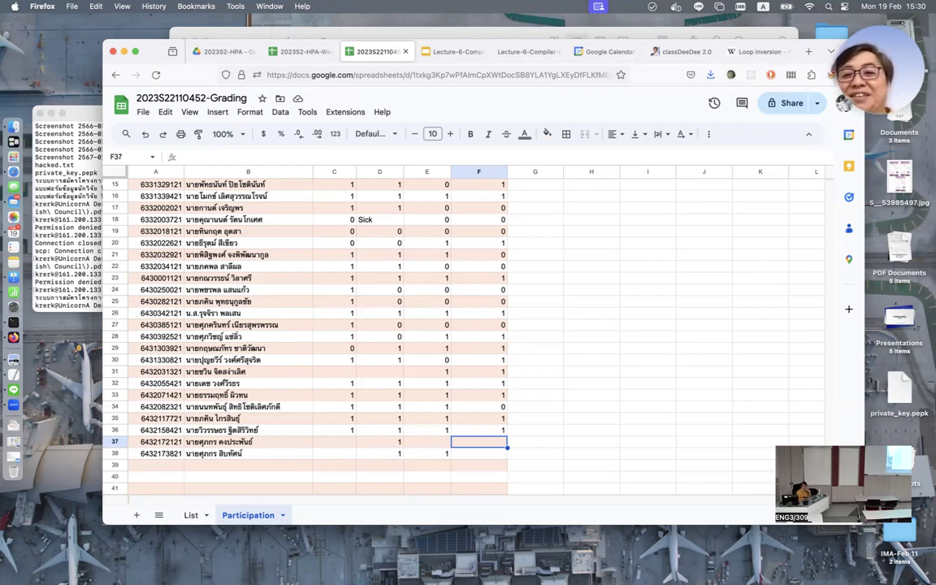
{"action": "type", "text": "1"}
{"action": "key", "text": "Return"}
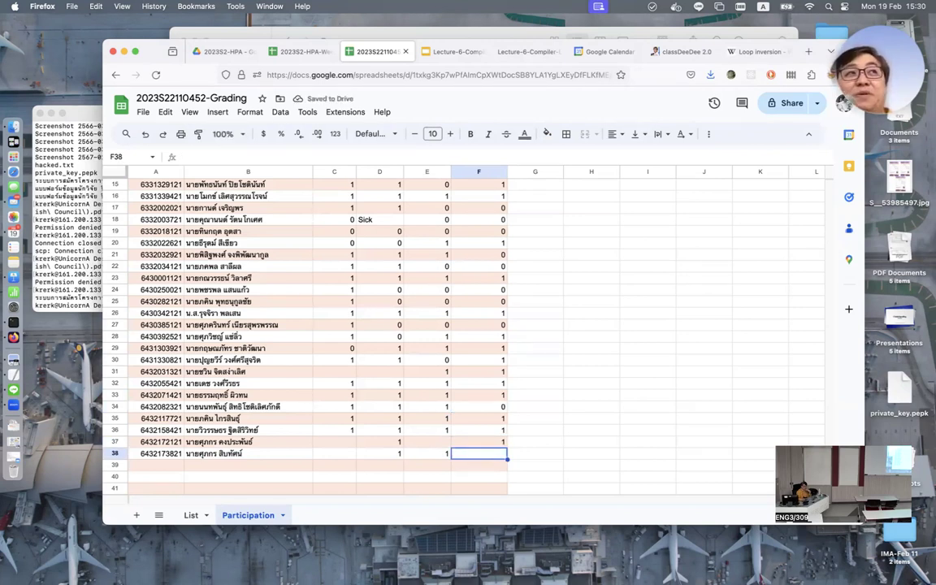
{"action": "type", "text": "0"}
{"action": "key", "text": "Return"}
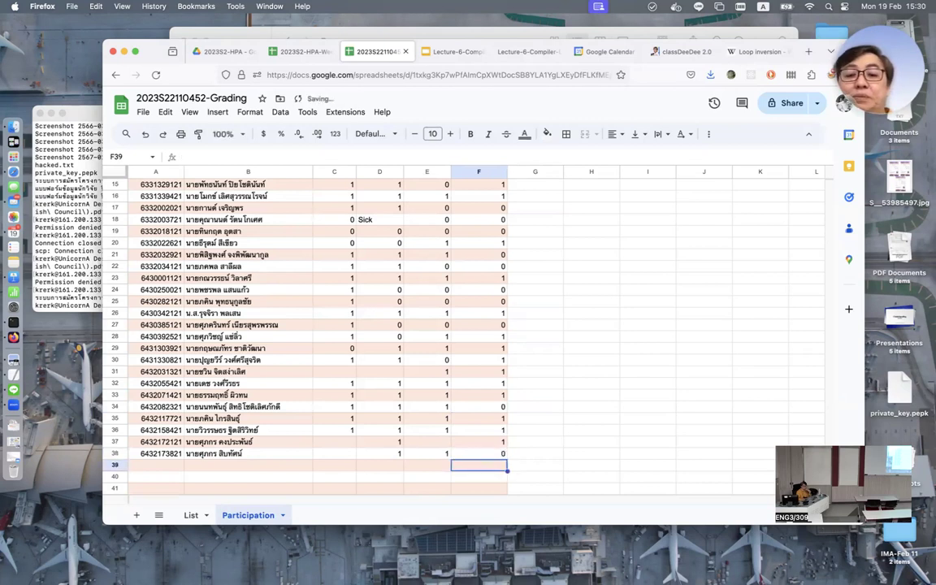
- Enter the missing student's ID in A39 below the last student
{"action": "scroll", "coordinate": [445, 407], "scroll_direction": "down", "scroll_amount": 3}
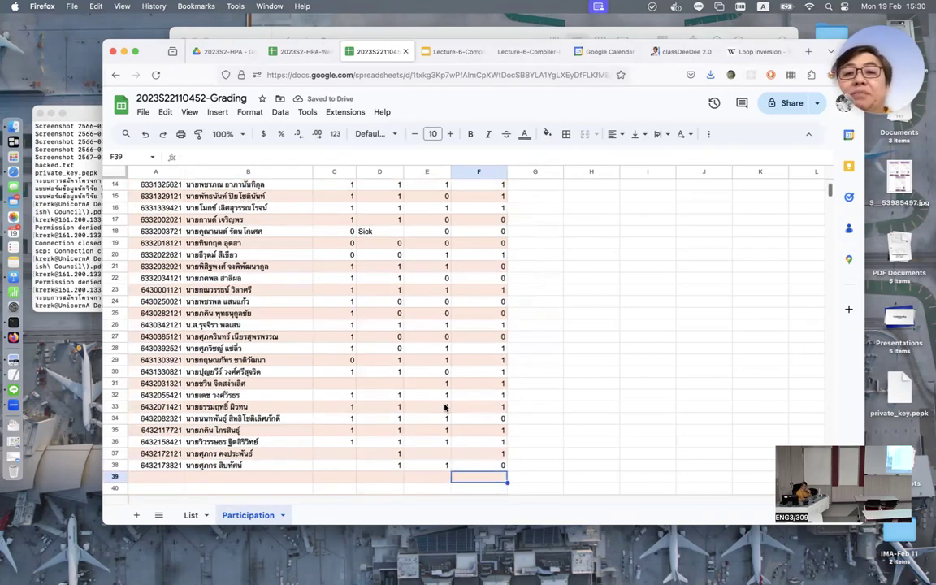
{"action": "scroll", "coordinate": [445, 407], "scroll_direction": "down", "scroll_amount": 2}
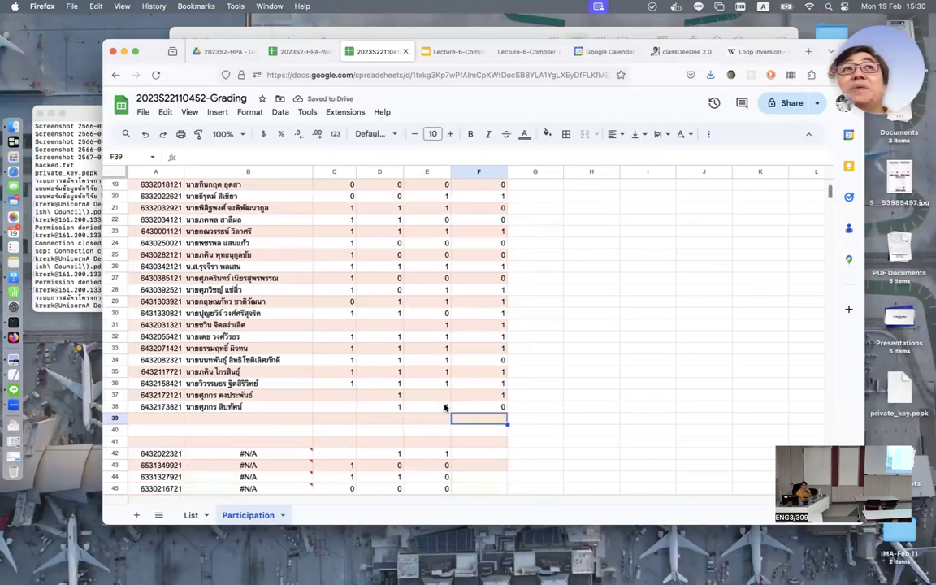
{"action": "scroll", "coordinate": [445, 407], "scroll_direction": "down", "scroll_amount": 2}
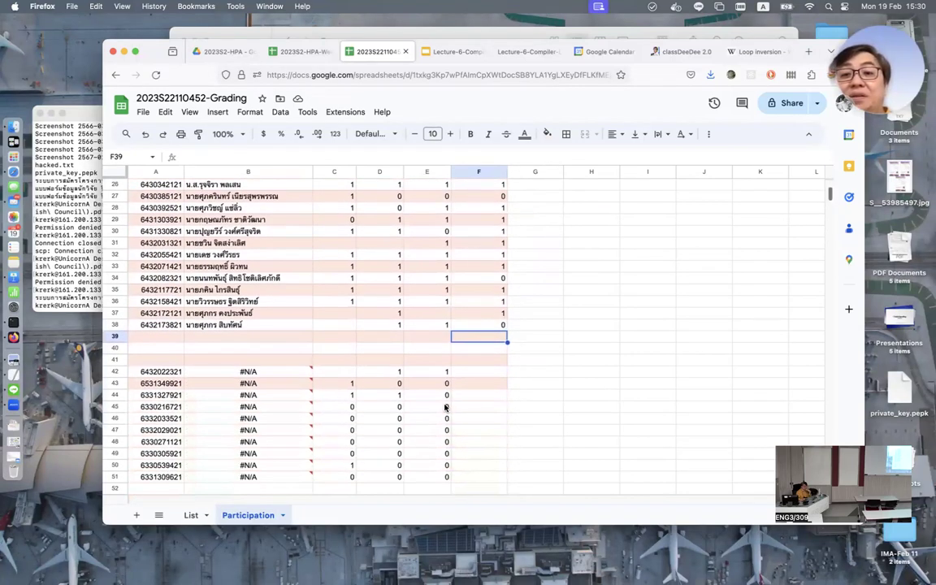
{"action": "scroll", "coordinate": [445, 407], "scroll_direction": "down", "scroll_amount": 1}
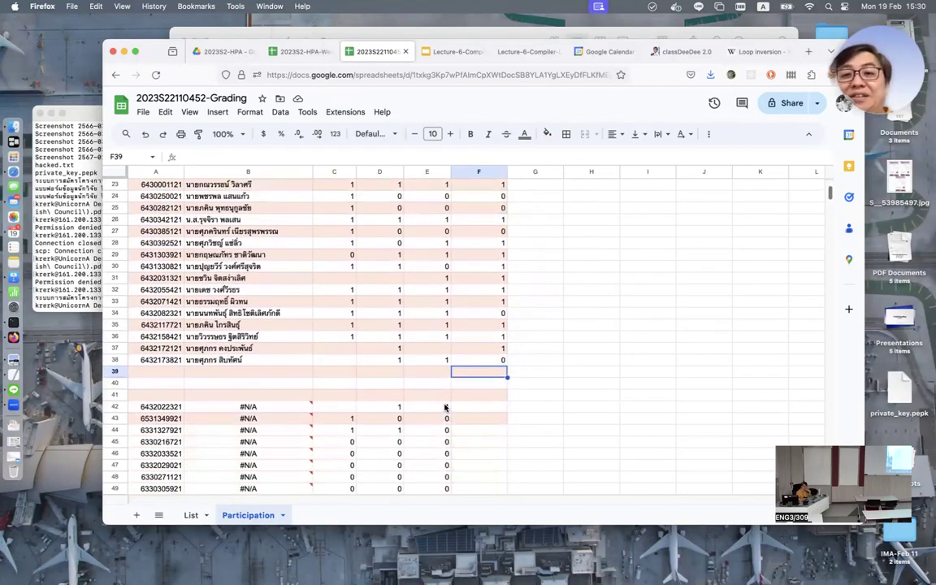
{"action": "left_click", "coordinate": [170, 372]}
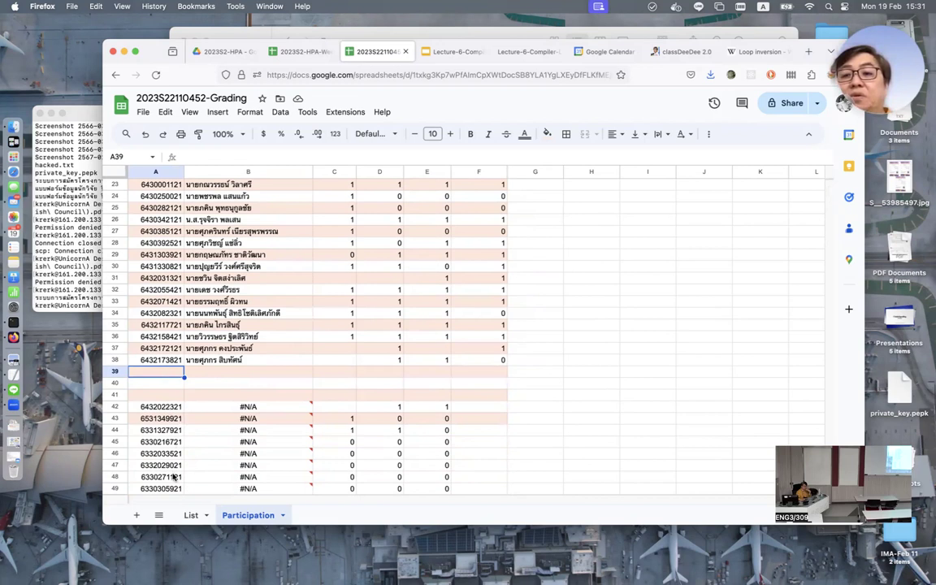
{"action": "scroll", "coordinate": [173, 477], "scroll_direction": "down", "scroll_amount": 1}
{"action": "scroll", "coordinate": [173, 476], "scroll_direction": "up", "scroll_amount": 10}
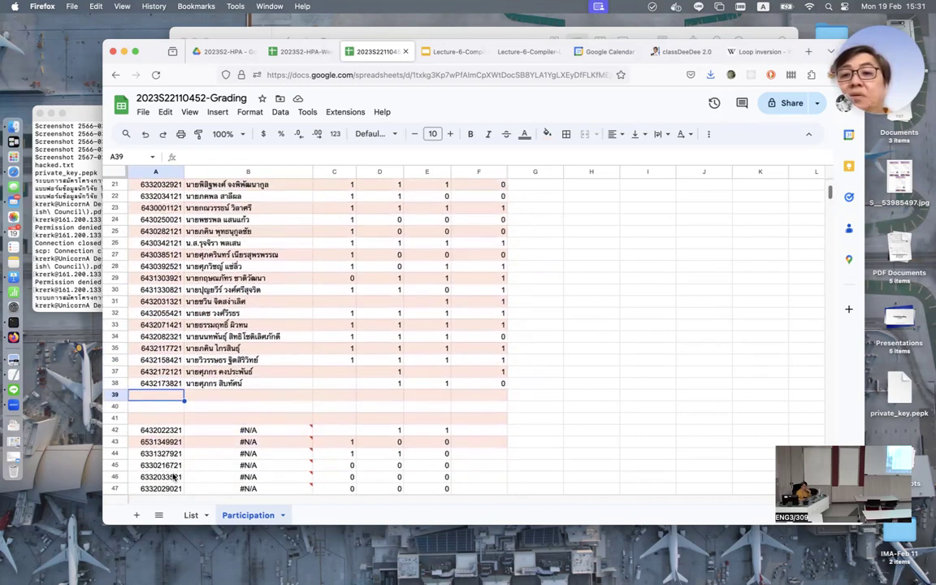
{"action": "scroll", "coordinate": [173, 477], "scroll_direction": "up", "scroll_amount": 10}
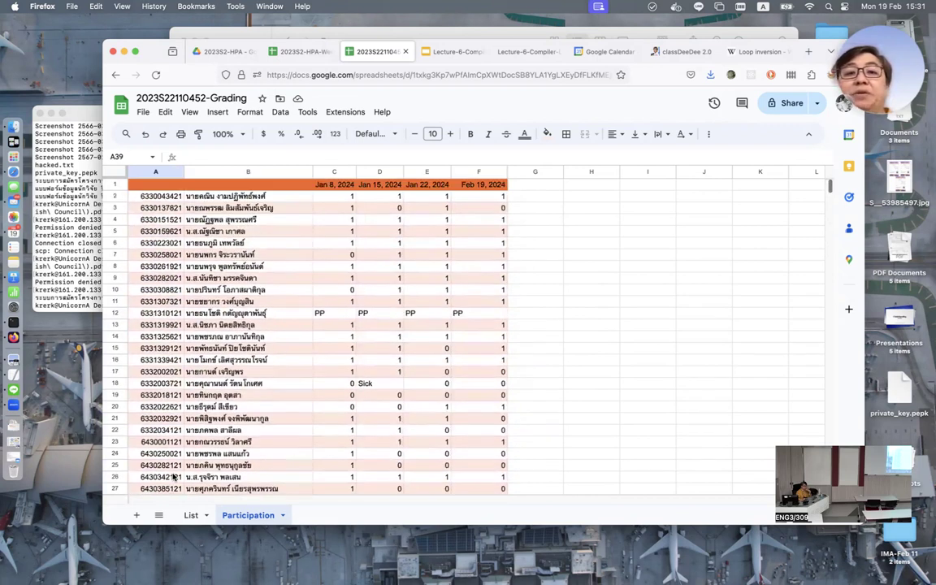
{"action": "scroll", "coordinate": [173, 477], "scroll_direction": "down", "scroll_amount": 8}
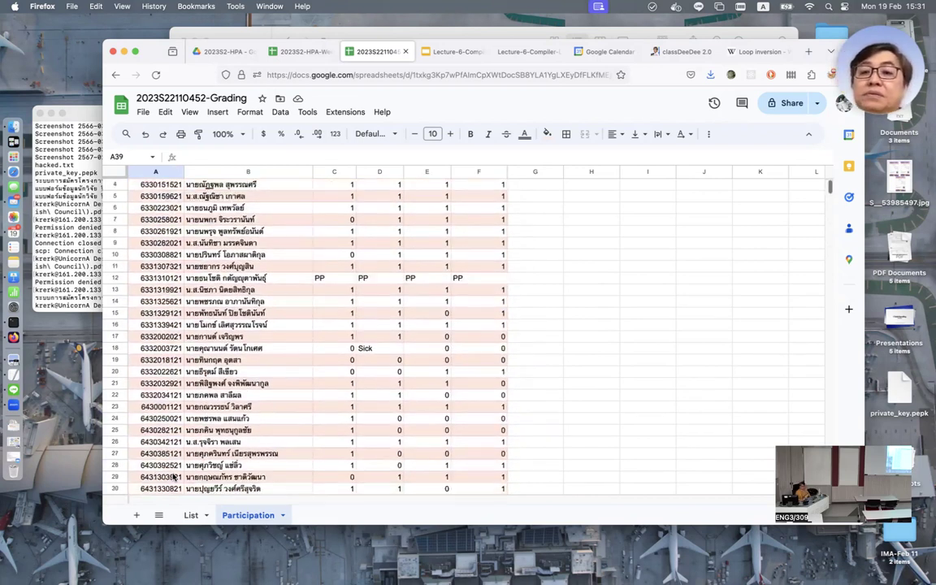
{"action": "scroll", "coordinate": [173, 477], "scroll_direction": "down", "scroll_amount": 3}
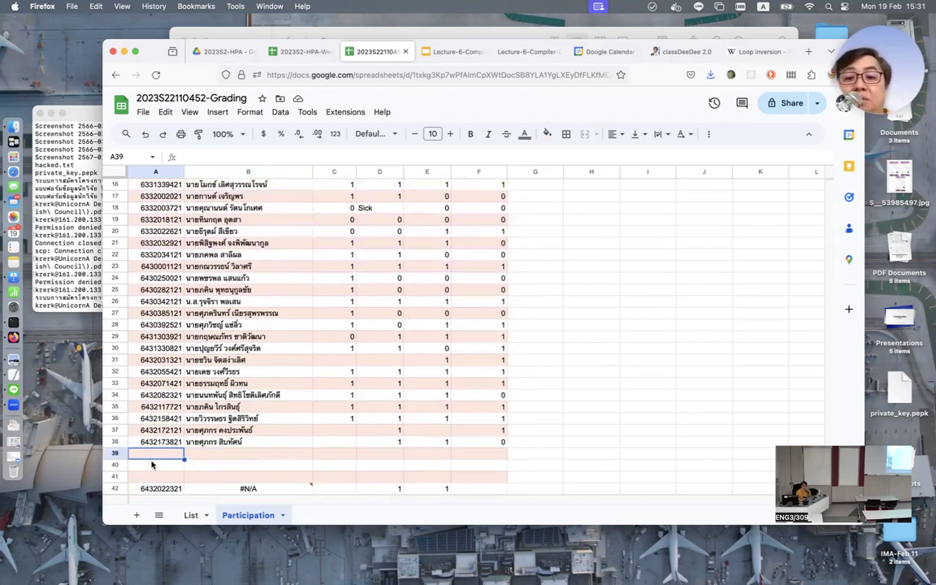
{"action": "type", "text": "64320"}
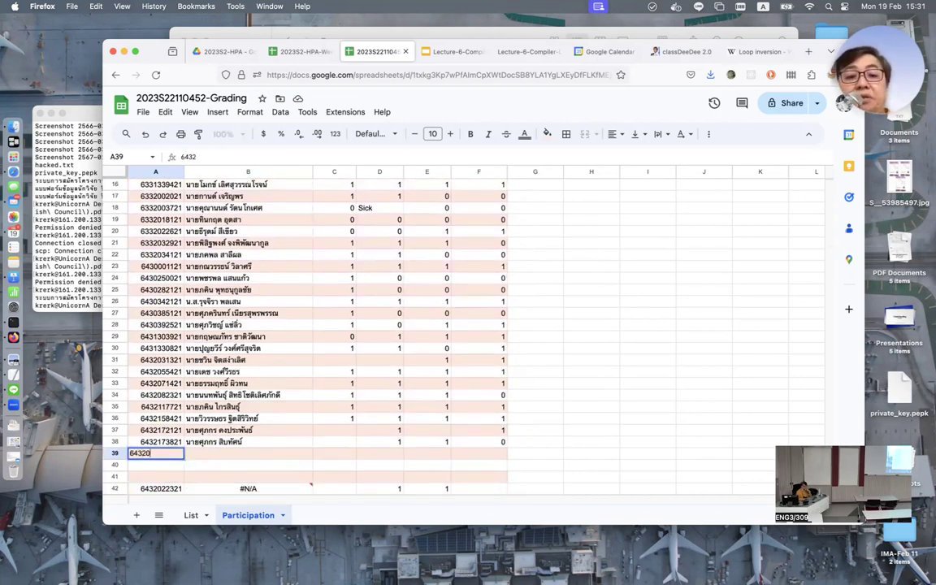
{"action": "type", "text": "233"}
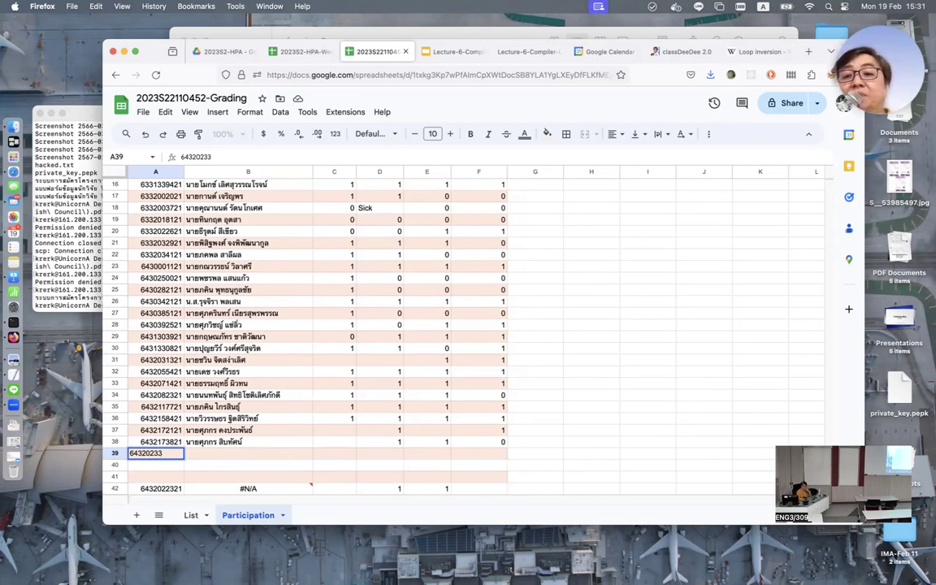
{"action": "type", "text": "21"}
{"action": "key", "text": "Return"}
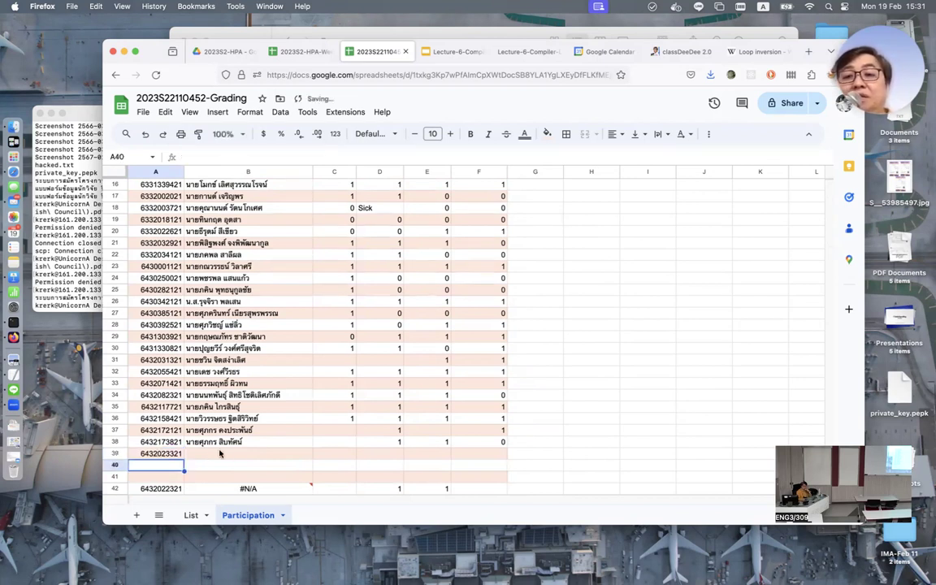
- Copy B38's name lookup down to B39 and mark the new student 1 in F39
{"action": "left_click", "coordinate": [276, 443]}
{"action": "left_click_drag", "start_coordinate": [312, 448], "coordinate": [313, 461]}
{"action": "left_click", "coordinate": [333, 454]}
{"action": "left_click", "coordinate": [379, 453]}
{"action": "left_click", "coordinate": [427, 453]}
{"action": "left_click", "coordinate": [478, 453]}
{"action": "type", "text": "1"}
{"action": "key", "text": "Return"}
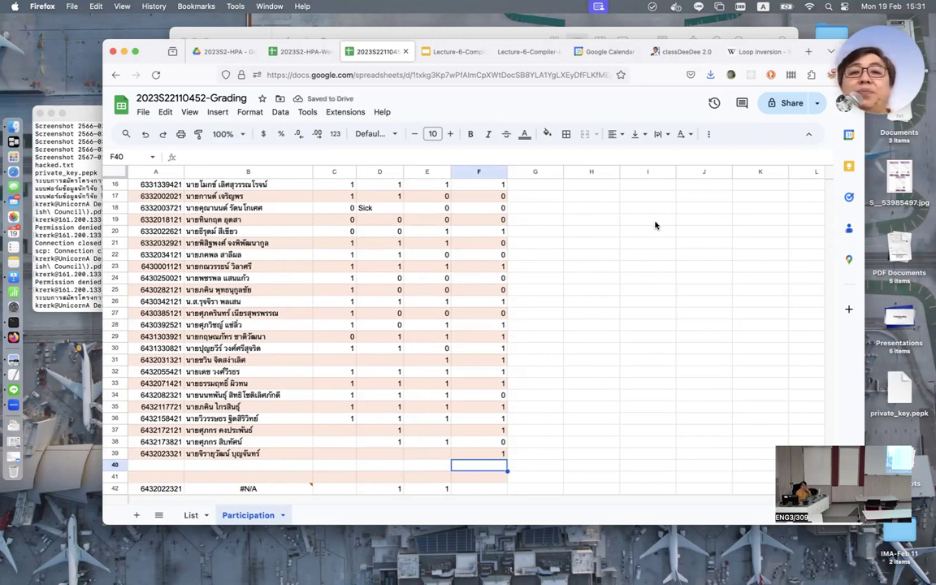
- Close the Grading and WeeklyPlan tabs, returning to the Loop inversion article
{"action": "left_click", "coordinate": [407, 52]}
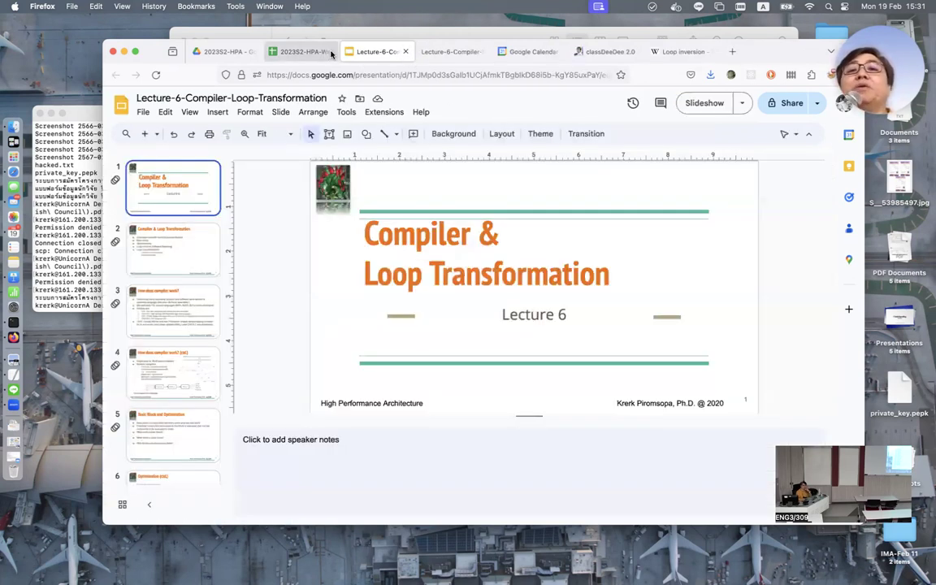
{"action": "left_click", "coordinate": [322, 52]}
{"action": "left_click", "coordinate": [327, 52]}
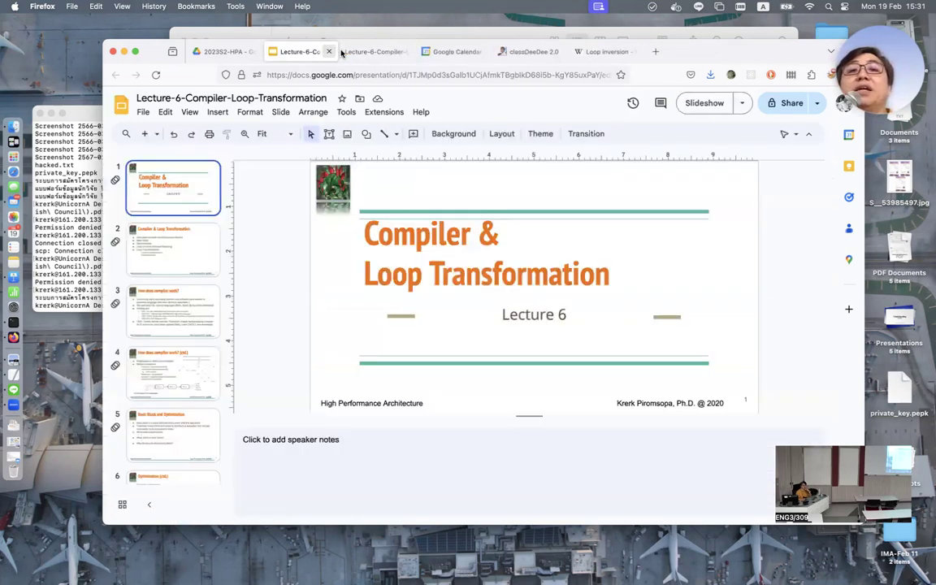
{"action": "left_click", "coordinate": [599, 52]}
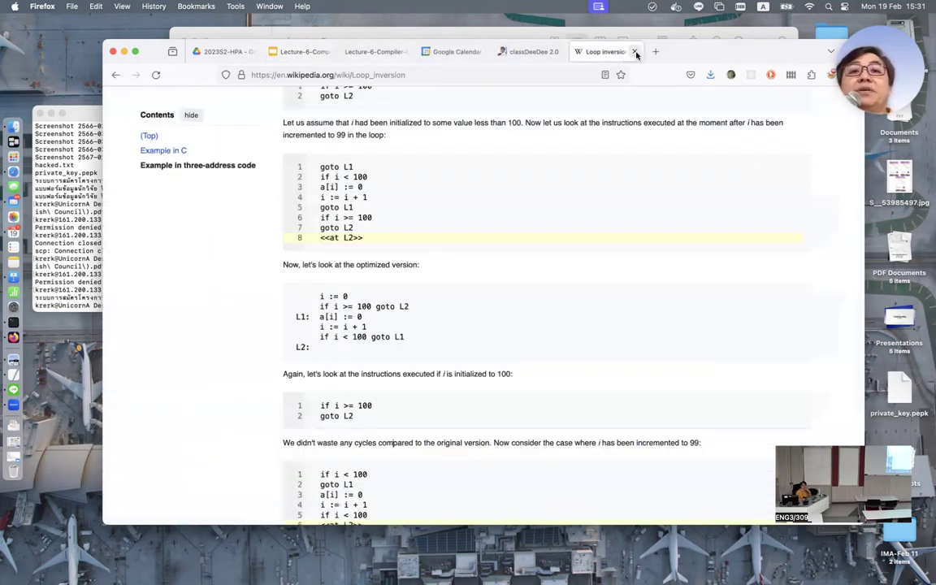
- Search the web for 'NP complelete' after briefly landing on npmjs.com
{"action": "left_click", "coordinate": [443, 77]}
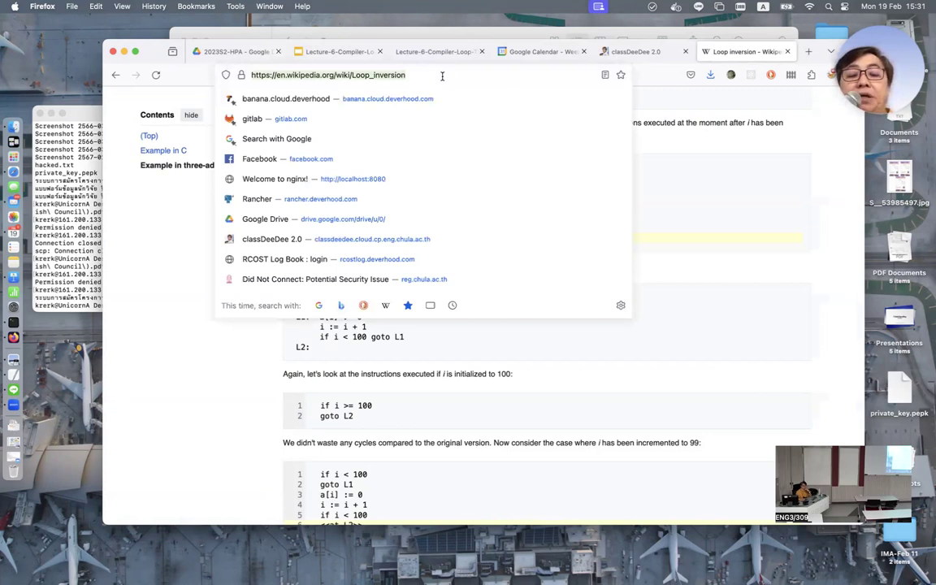
{"action": "type", "text": "np"}
{"action": "key", "text": "Return"}
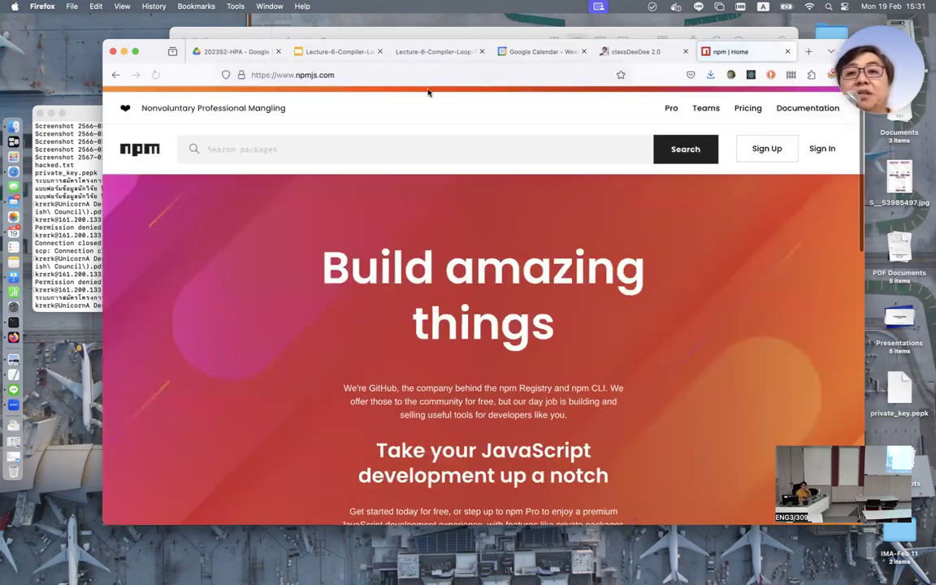
{"action": "left_click", "coordinate": [325, 74]}
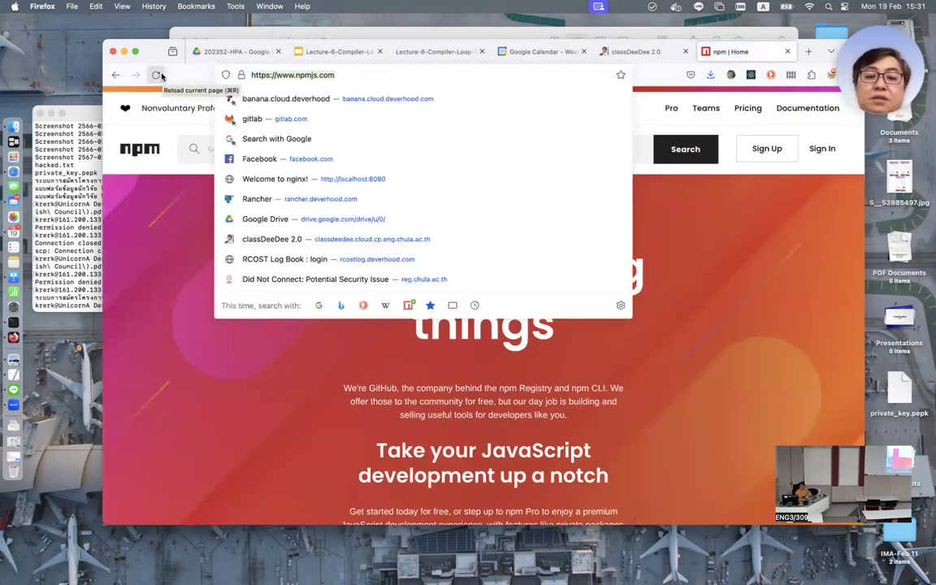
{"action": "type", "text": "NP complelete"}
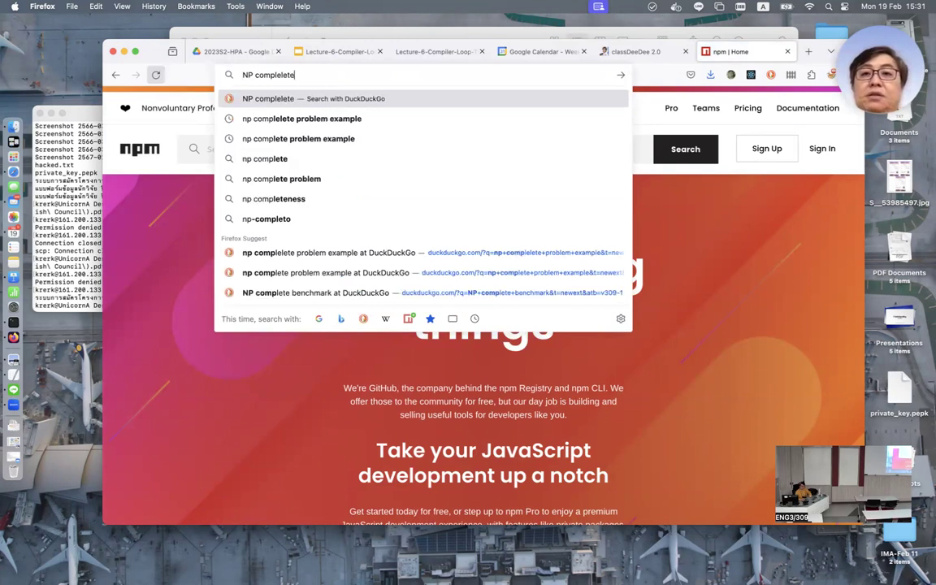
{"action": "key", "text": "Return"}
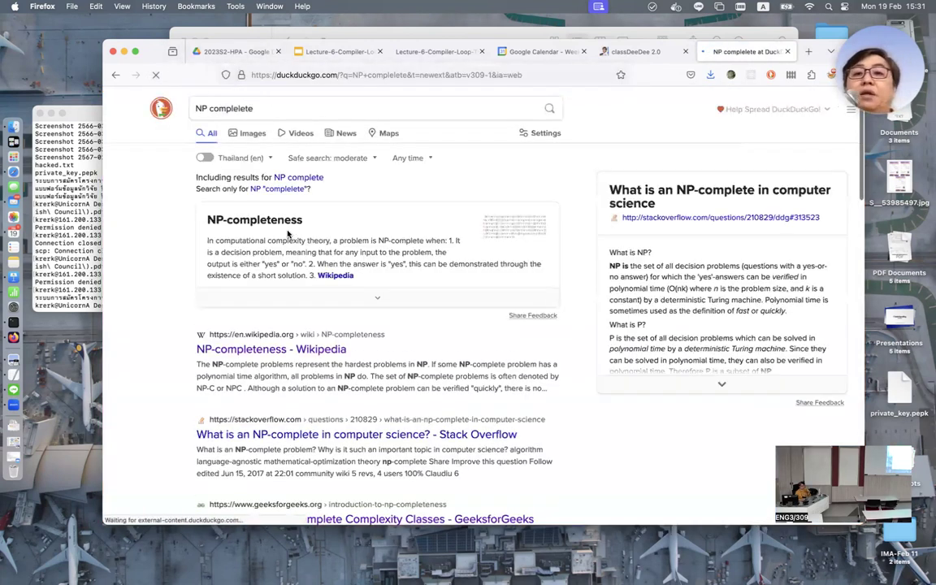
- Open the Wikipedia NP-completeness result, follow Dominating set problem, and enlarge its Dominating-set.svg figure
{"action": "left_click", "coordinate": [333, 275]}
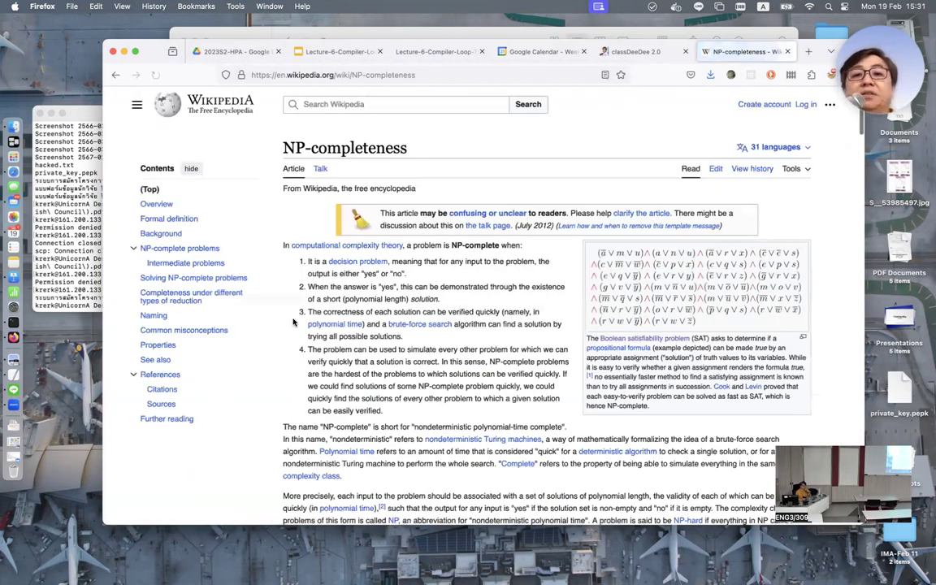
{"action": "scroll", "coordinate": [294, 322], "scroll_direction": "down", "scroll_amount": 15}
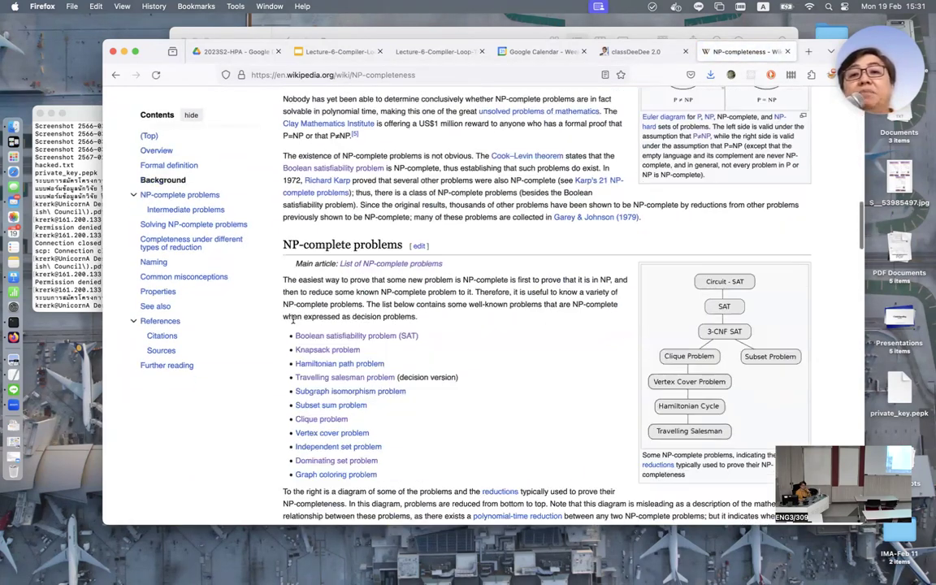
{"action": "scroll", "coordinate": [294, 322], "scroll_direction": "down", "scroll_amount": 5}
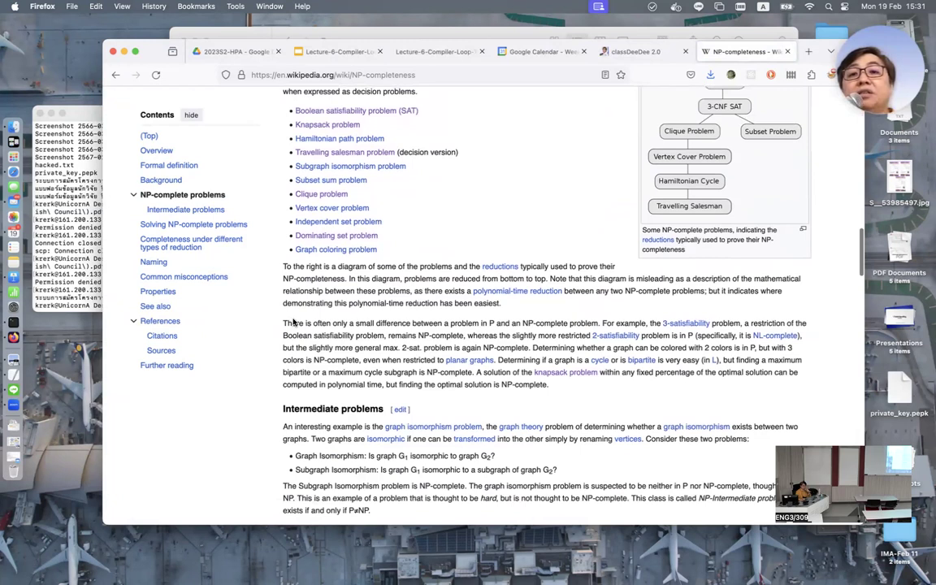
{"action": "left_click", "coordinate": [336, 236]}
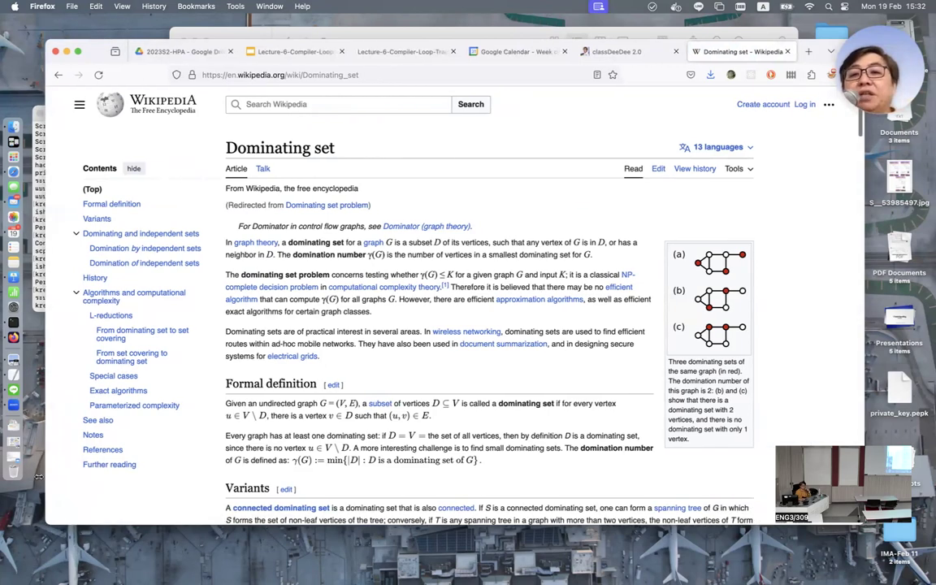
{"action": "scroll", "coordinate": [683, 268], "scroll_direction": "down", "scroll_amount": 2}
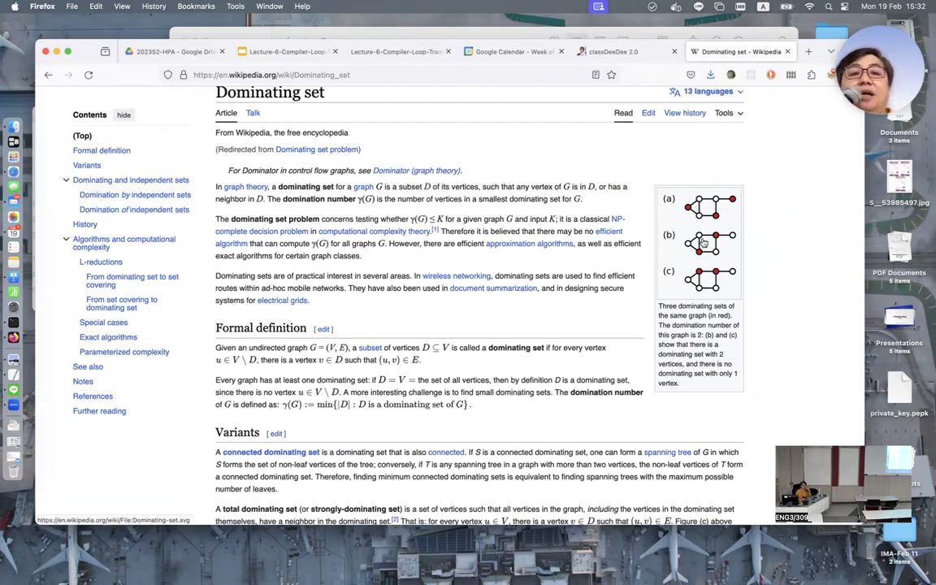
{"action": "left_click", "coordinate": [697, 209]}
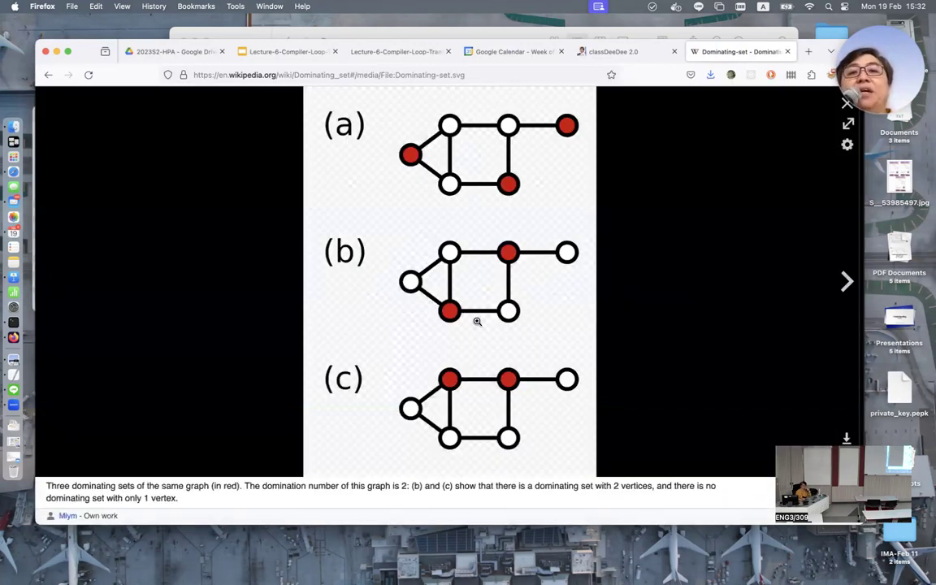